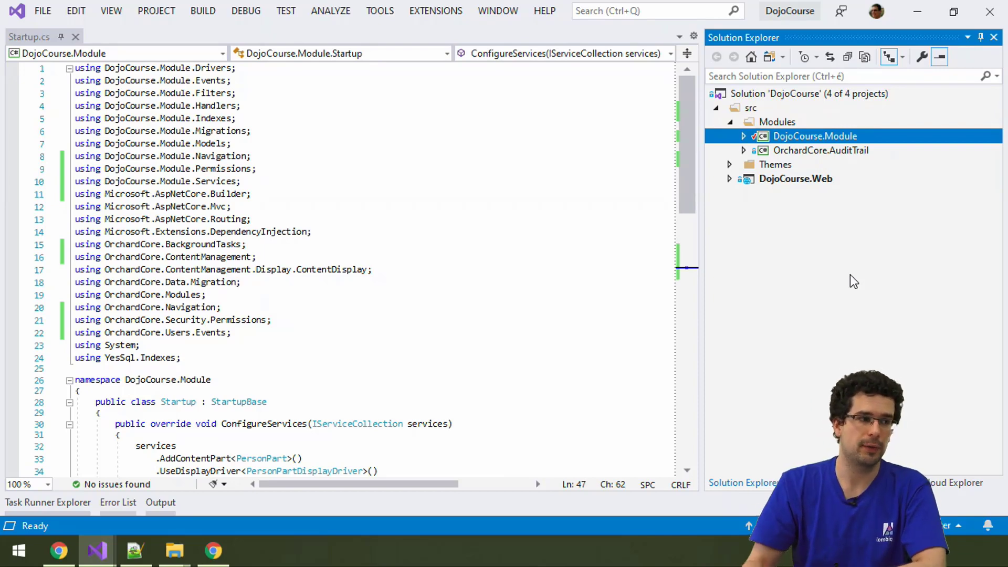
- Open PersonMigrations.cs from the Migrations folder and select its CreateIndex code on lines 54–56
{"action": "double_click", "coordinate": [831, 137]}
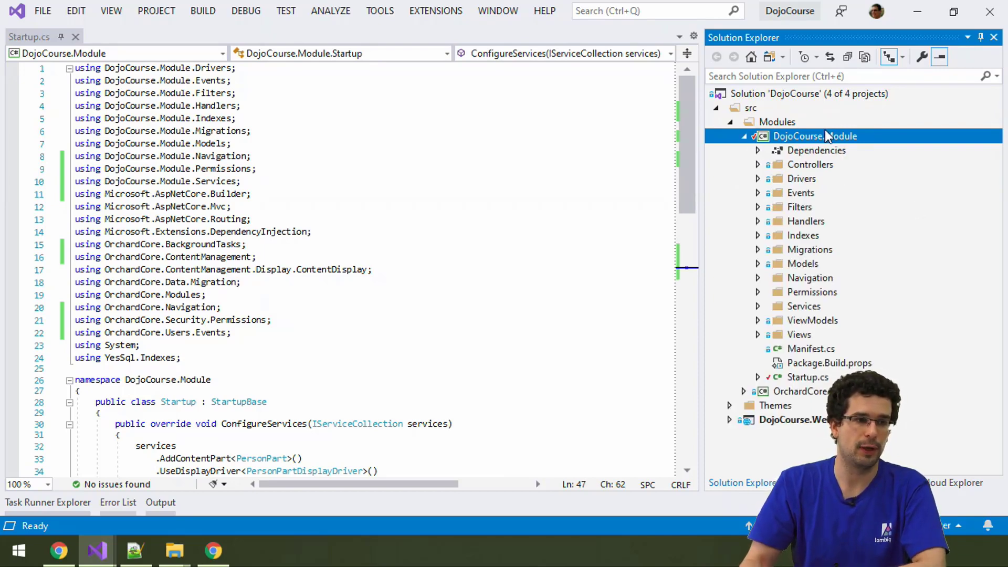
{"action": "double_click", "coordinate": [817, 253]}
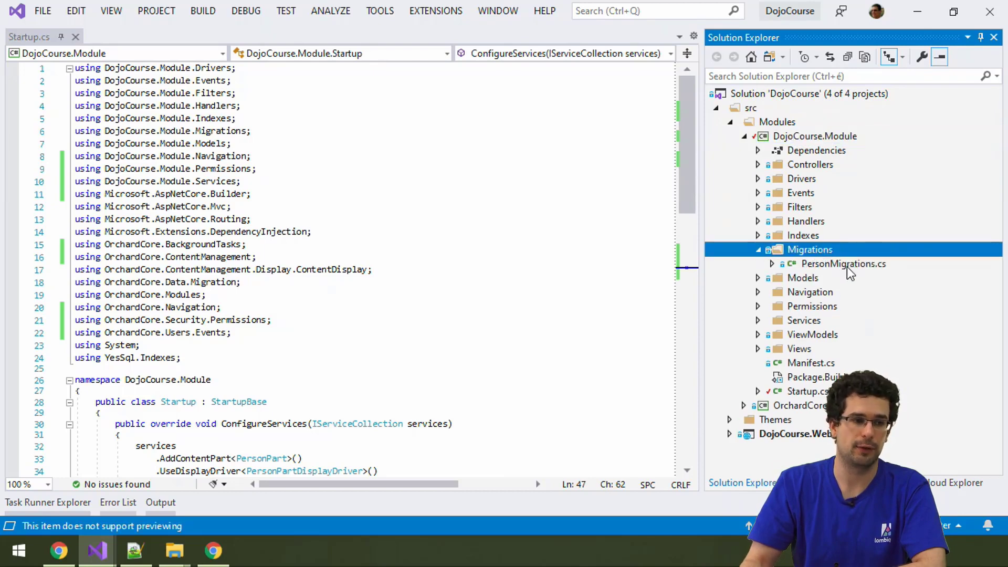
{"action": "double_click", "coordinate": [846, 264]}
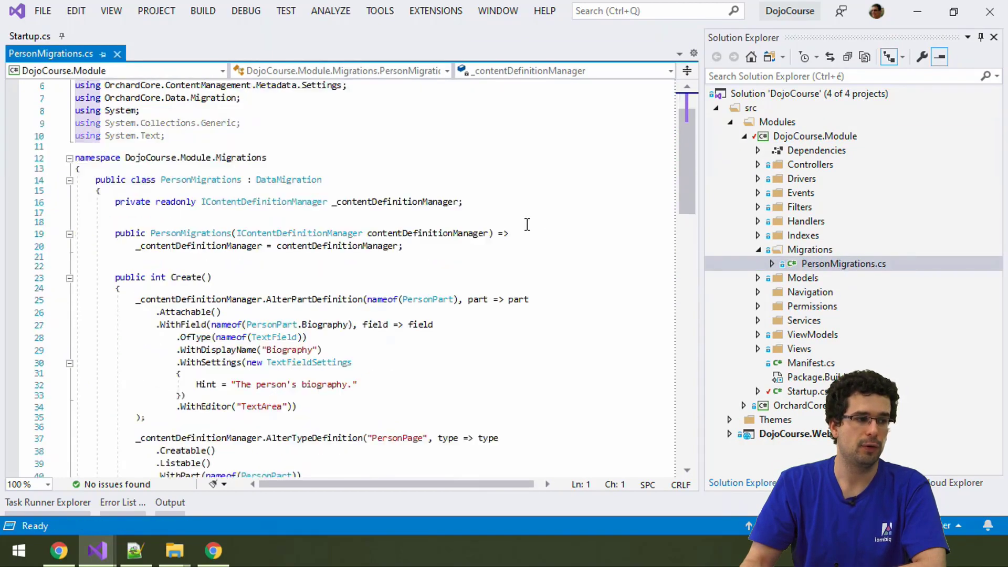
{"action": "scroll", "coordinate": [527, 224], "scroll_direction": "down", "scroll_amount": 4}
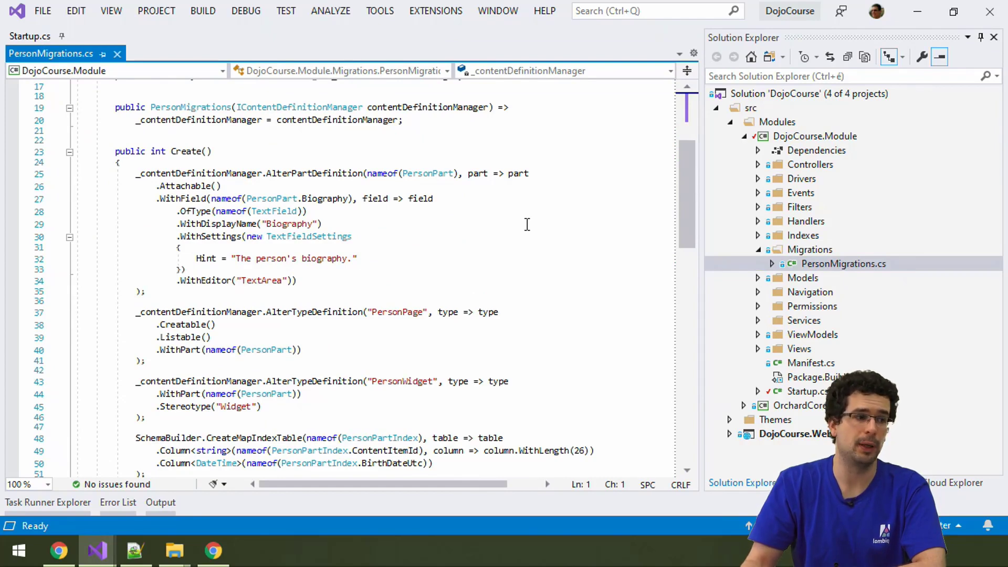
{"action": "scroll", "coordinate": [267, 260], "scroll_direction": "down", "scroll_amount": 2}
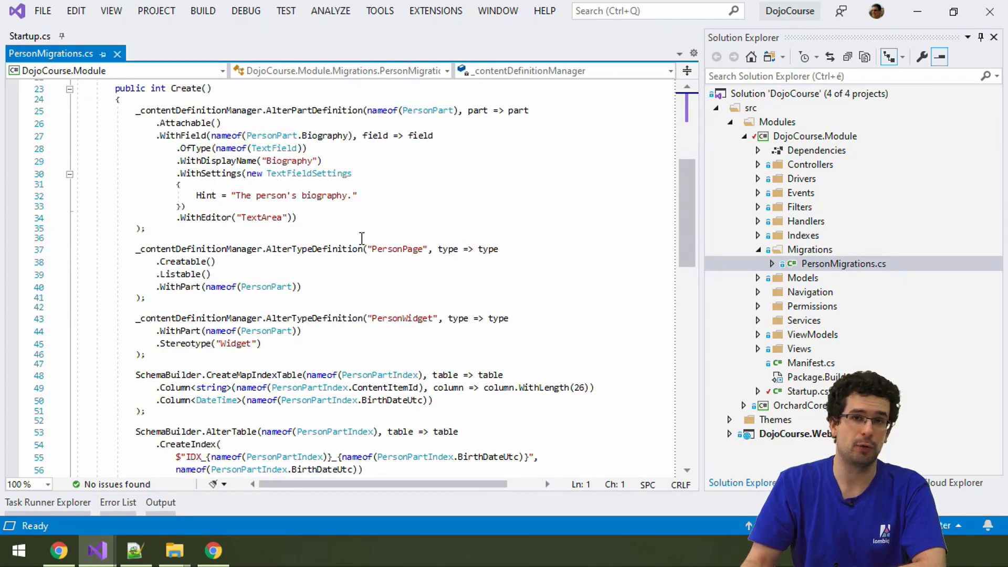
{"action": "scroll", "coordinate": [362, 239], "scroll_direction": "down", "scroll_amount": 2}
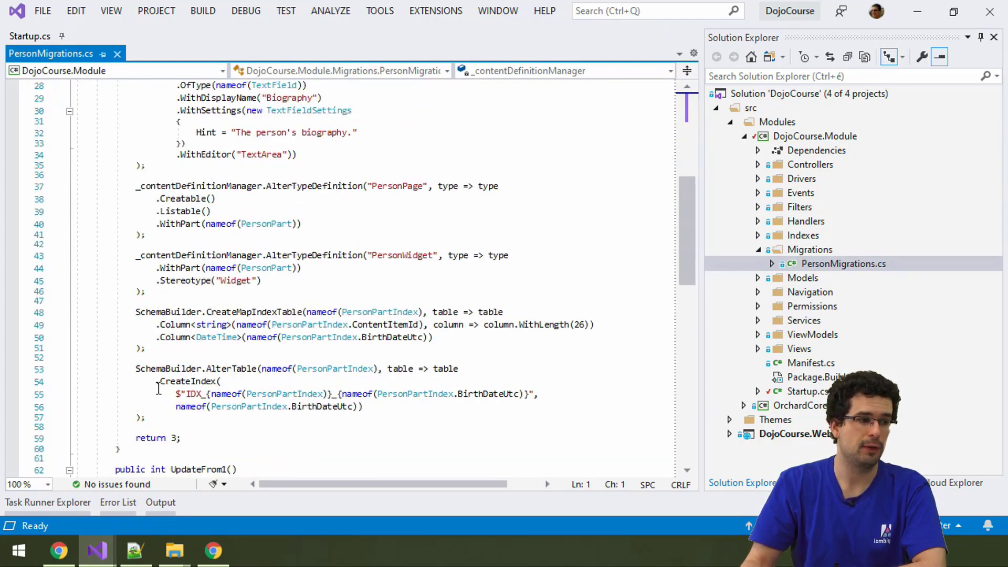
{"action": "left_click_drag", "start_coordinate": [146, 379], "coordinate": [405, 413]}
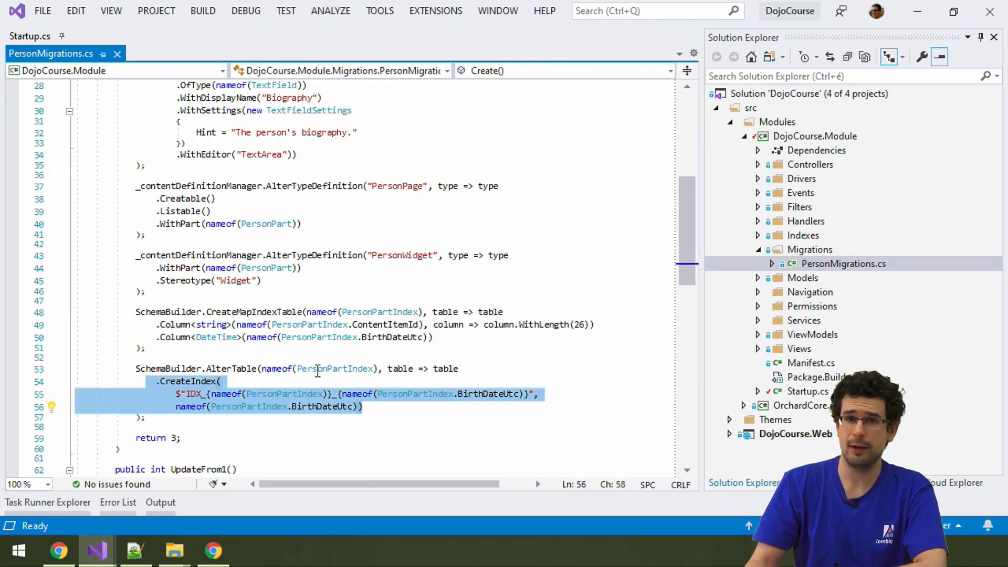
{"action": "mouse_move", "coordinate": [331, 369]}
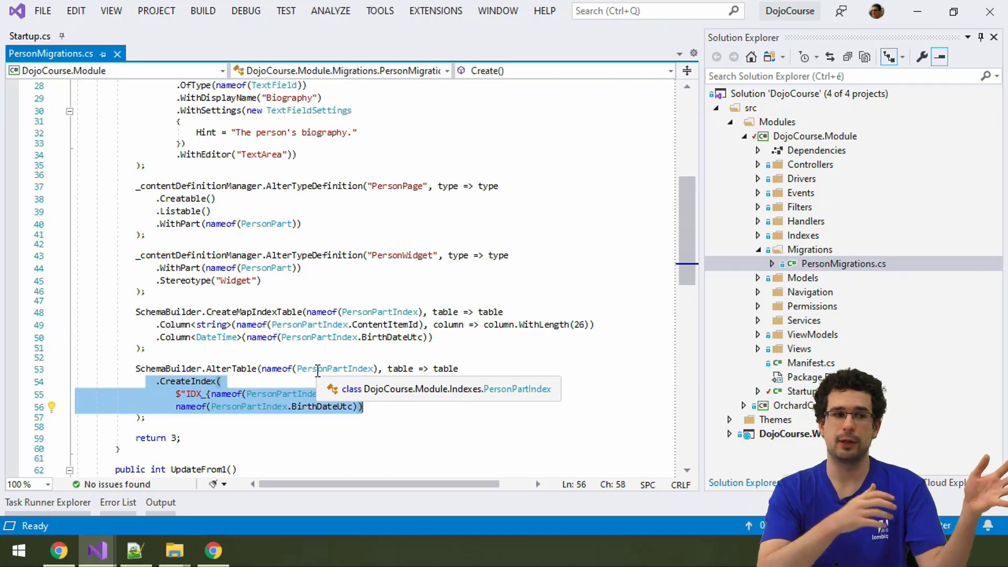
{"action": "left_click", "coordinate": [339, 355]}
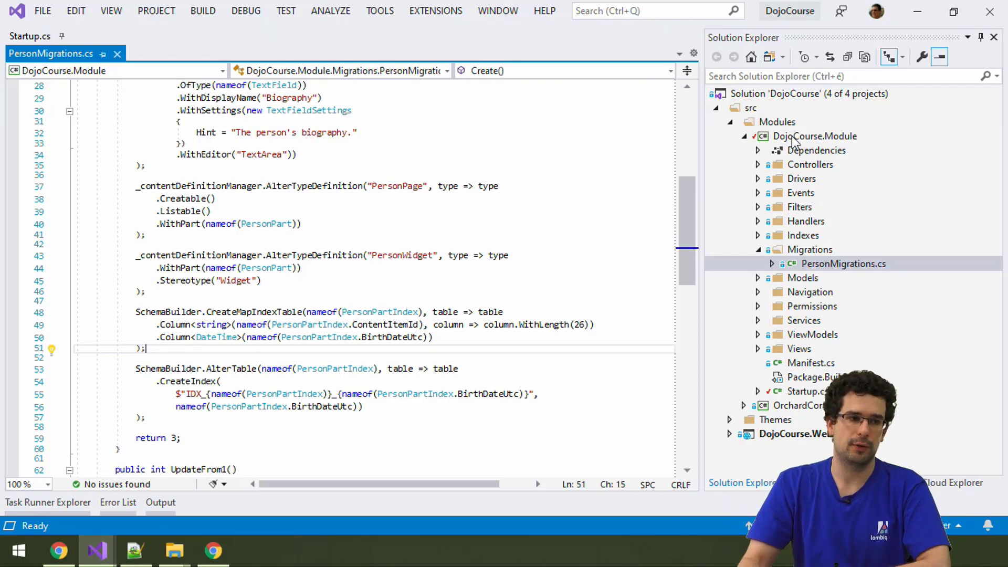
- Preview CacheController.cs from the module's Controllers folder
{"action": "double_click", "coordinate": [806, 166]}
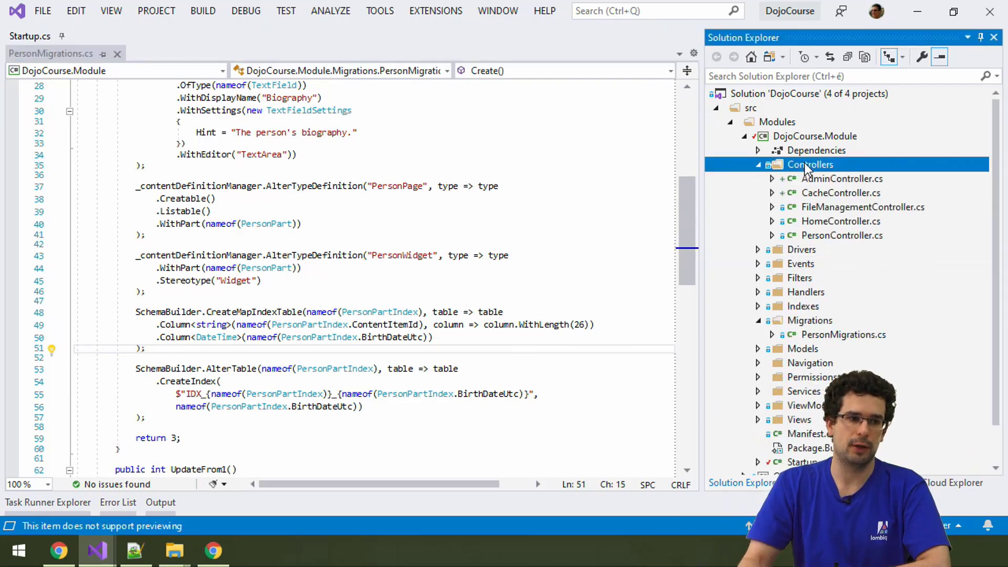
{"action": "left_click", "coordinate": [824, 194]}
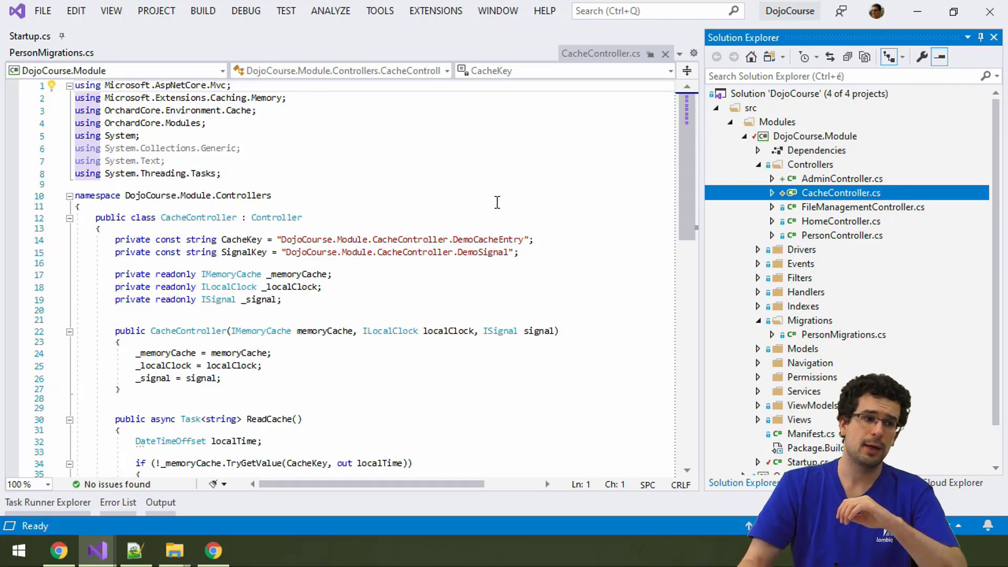
- Close the CacheController.cs and PersonMigrations.cs tabs and launch the site with Ctrl+F5
{"action": "middle_click", "coordinate": [594, 49]}
{"action": "left_click", "coordinate": [437, 176]}
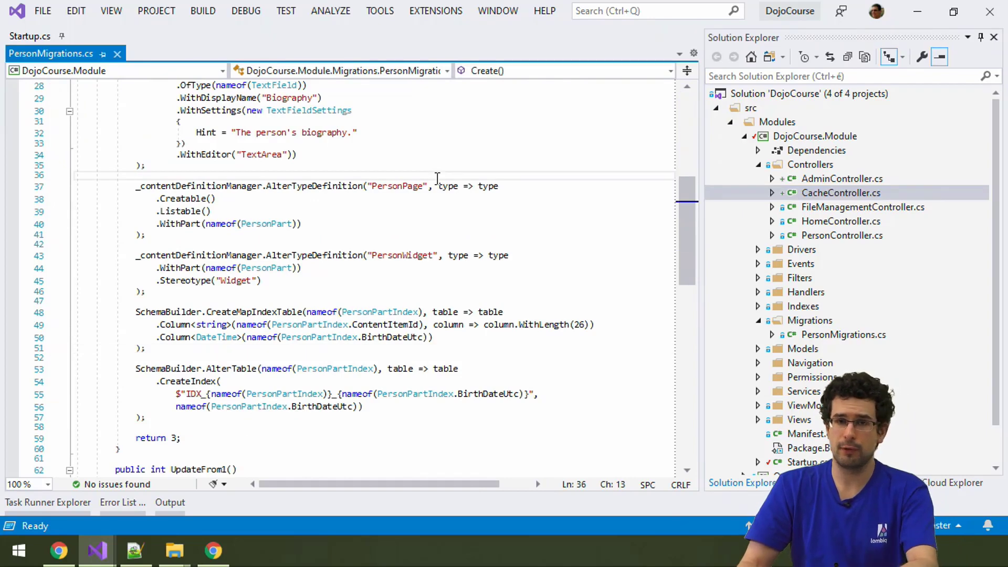
{"action": "key", "text": "ctrl+F5"}
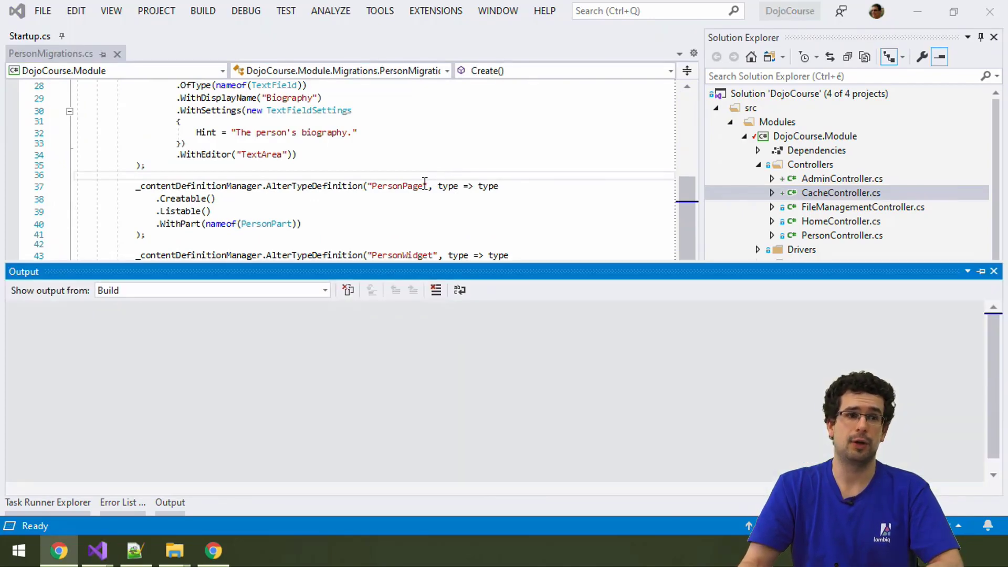
{"action": "middle_click", "coordinate": [59, 55]}
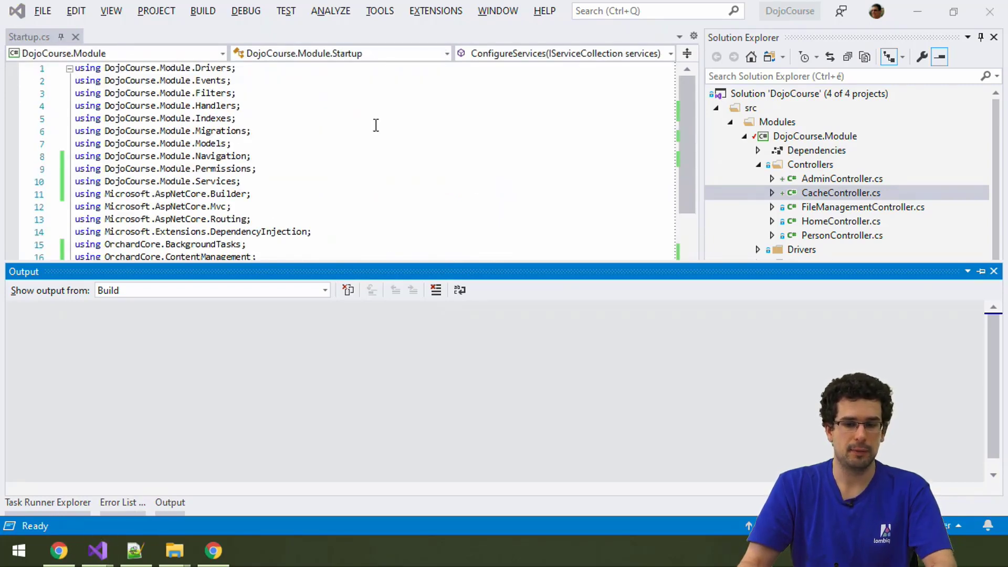
- Dismiss the build output and bring up the Mini Profiler documentation page in the browser
{"action": "key", "text": "alt+Tab"}
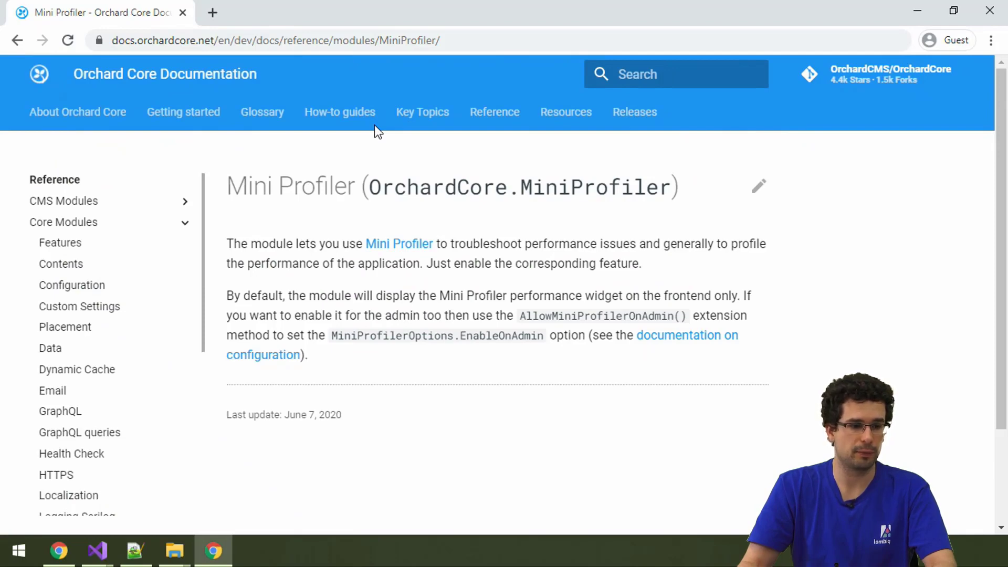
{"action": "key", "text": "alt+Tab"}
{"action": "left_click", "coordinate": [274, 132]}
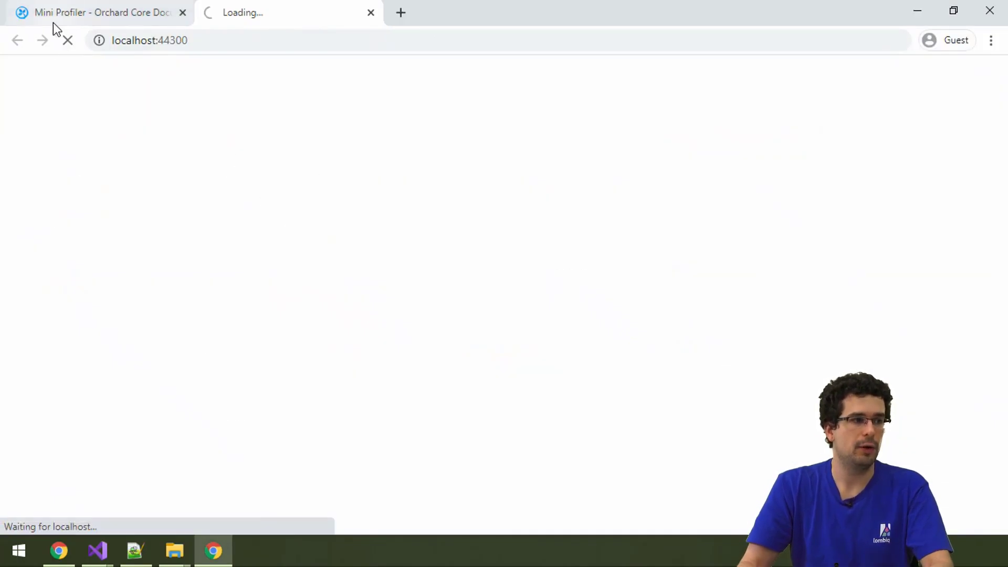
{"action": "left_click", "coordinate": [53, 23]}
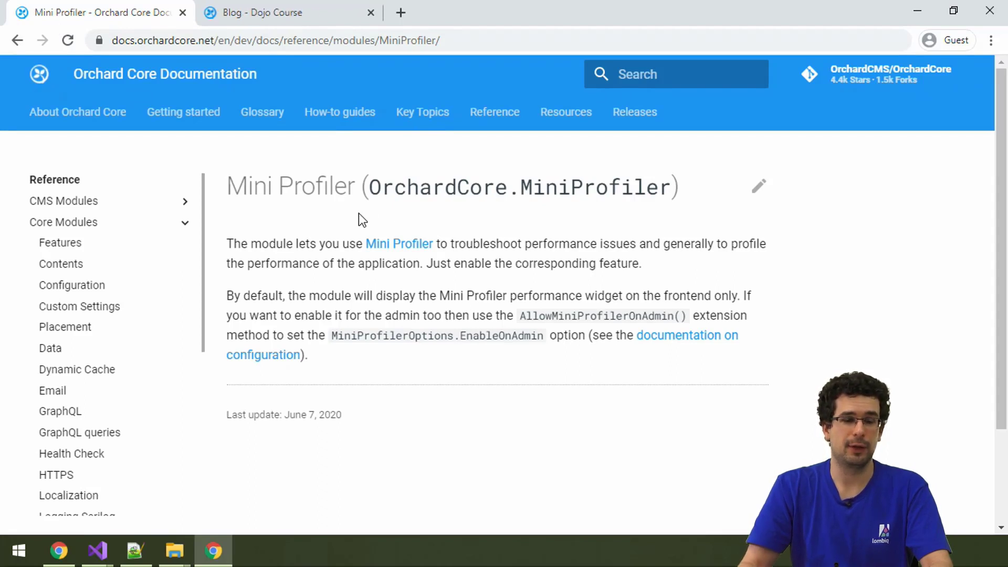
{"action": "left_click", "coordinate": [266, 15]}
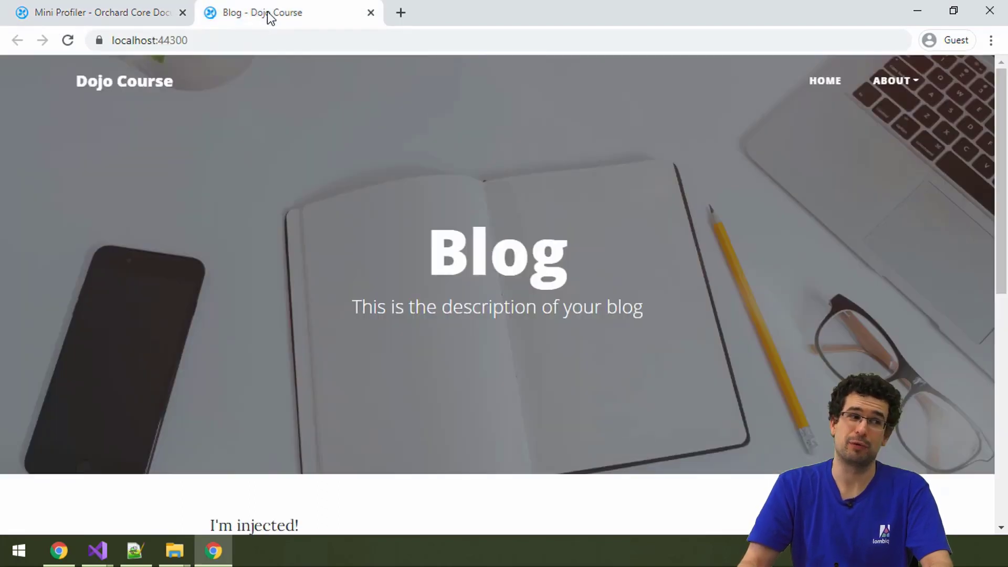
{"action": "key", "text": "alt+Tab"}
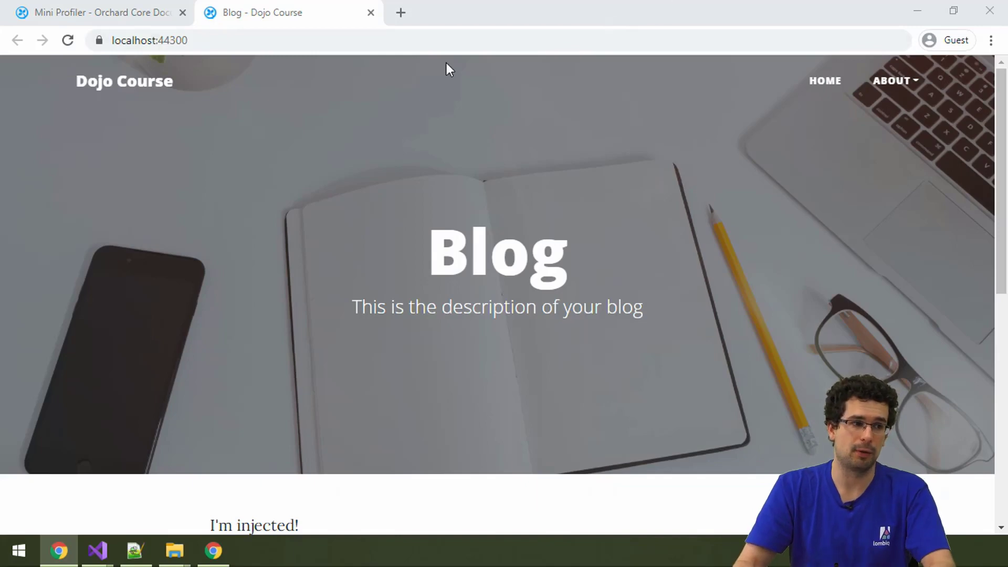
{"action": "left_click", "coordinate": [102, 15]}
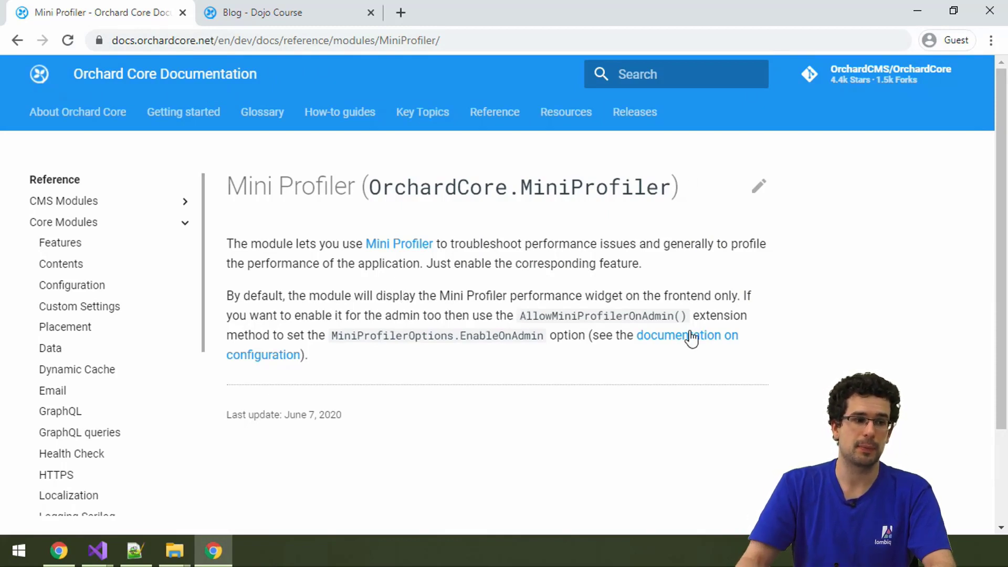
{"action": "middle_click", "coordinate": [424, 251]}
{"action": "left_click", "coordinate": [235, 7]}
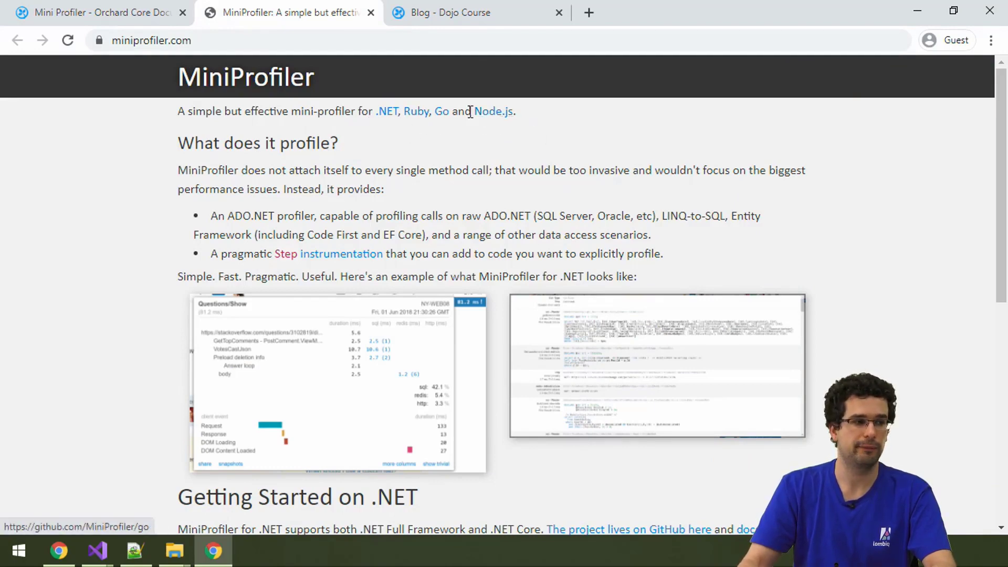
{"action": "middle_click", "coordinate": [270, 8]}
- Load the Dojo Course admin dashboard at the /admin address
{"action": "left_click", "coordinate": [208, 11]}
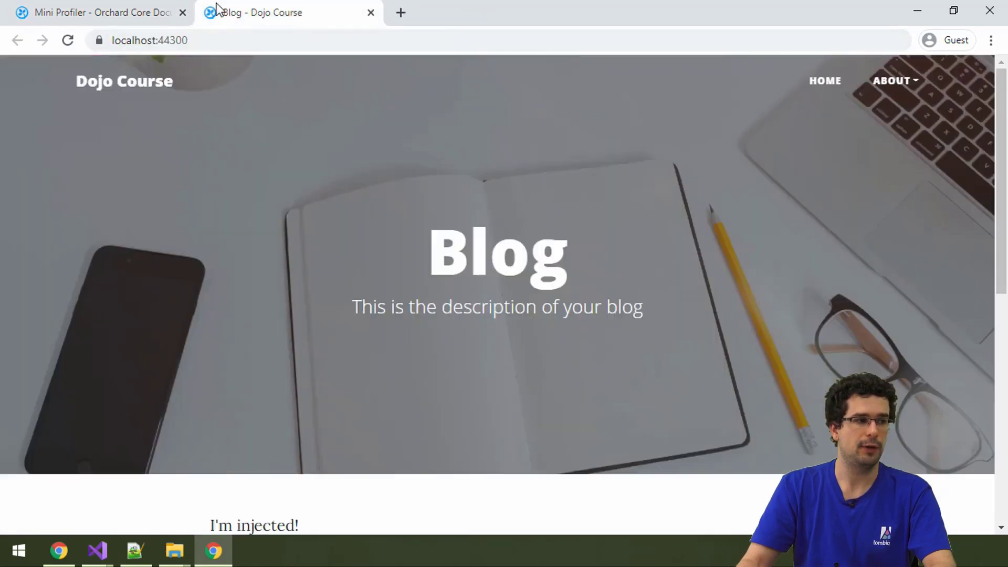
{"action": "left_click", "coordinate": [213, 39]}
{"action": "left_click", "coordinate": [269, 37]}
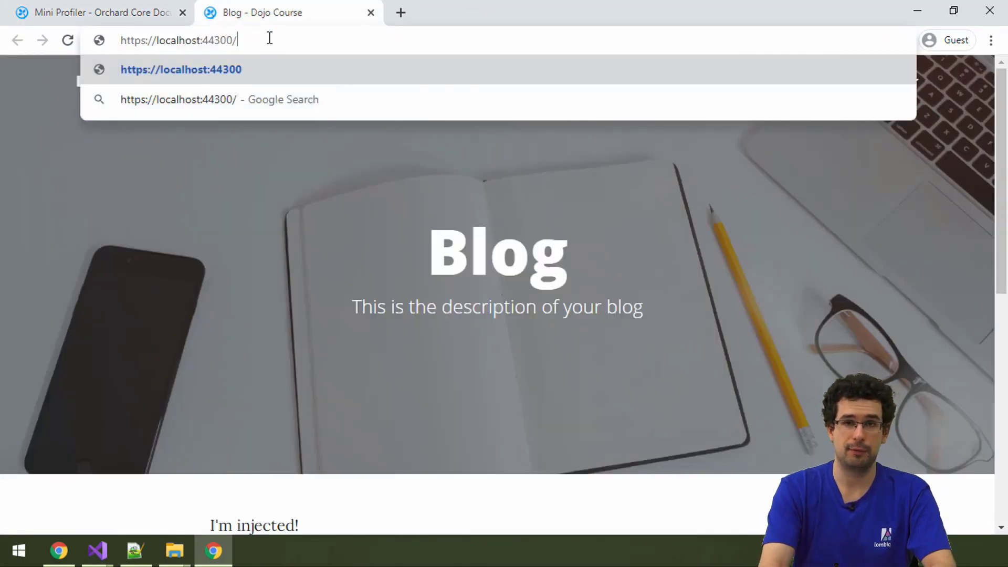
{"action": "type", "text": "admin"}
{"action": "key", "text": "Return"}
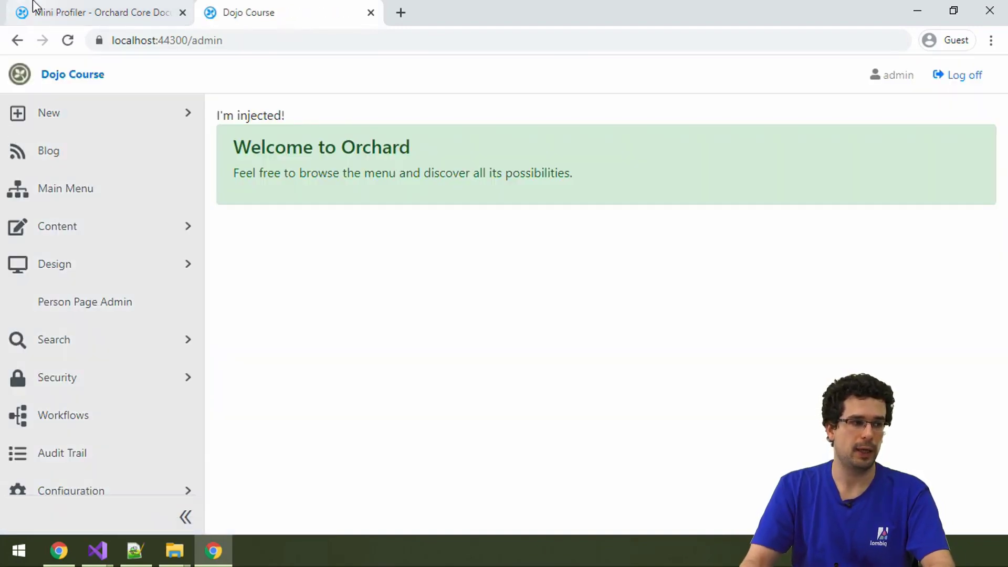
- Enable Mini Profiler under Configuration > Features, filtered by 'mini', and open the homepage in a new tab
{"action": "middle_click", "coordinate": [34, 7]}
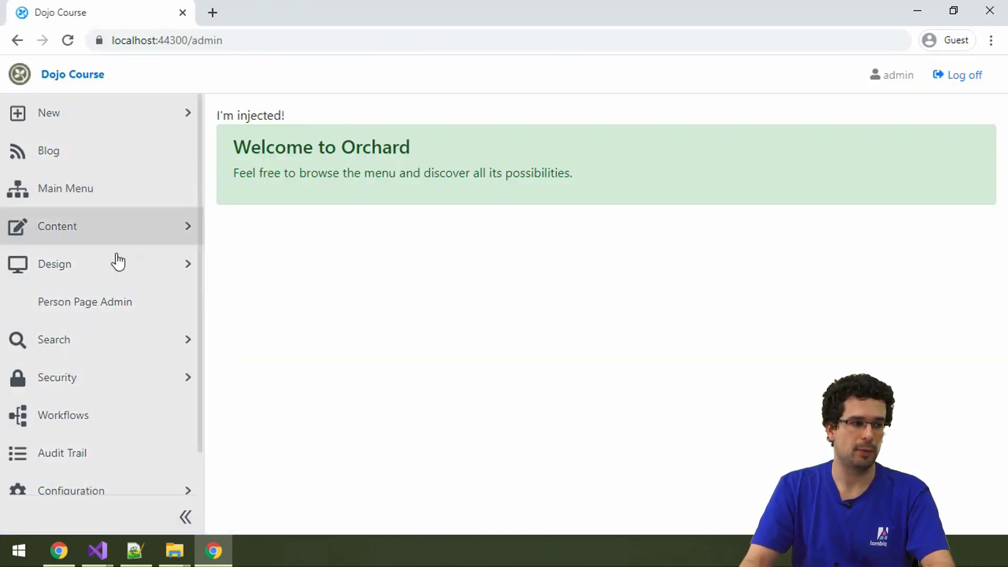
{"action": "scroll", "coordinate": [126, 294], "scroll_direction": "down", "scroll_amount": 1}
{"action": "left_click", "coordinate": [130, 449]}
{"action": "scroll", "coordinate": [73, 290], "scroll_direction": "down", "scroll_amount": 4}
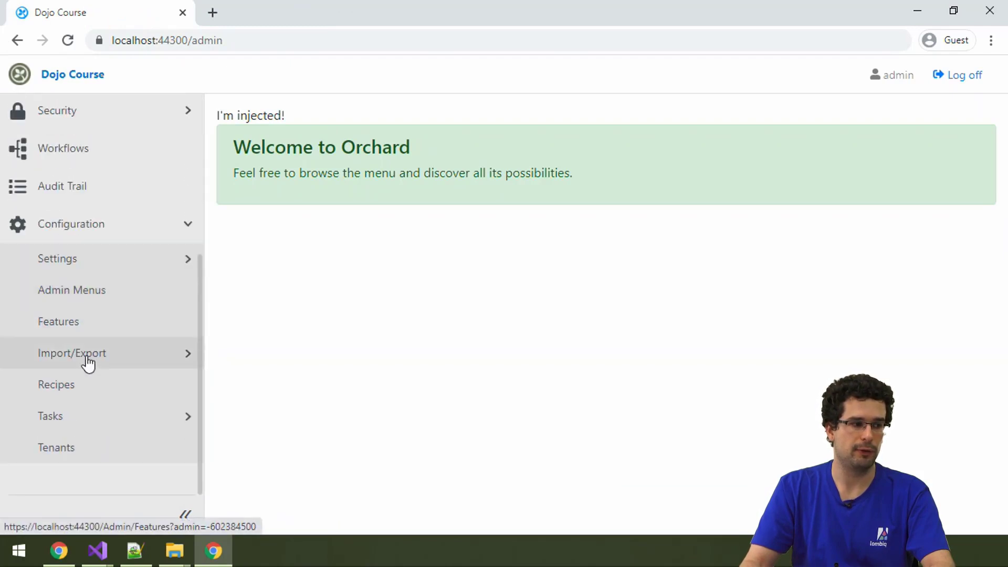
{"action": "left_click", "coordinate": [91, 326]}
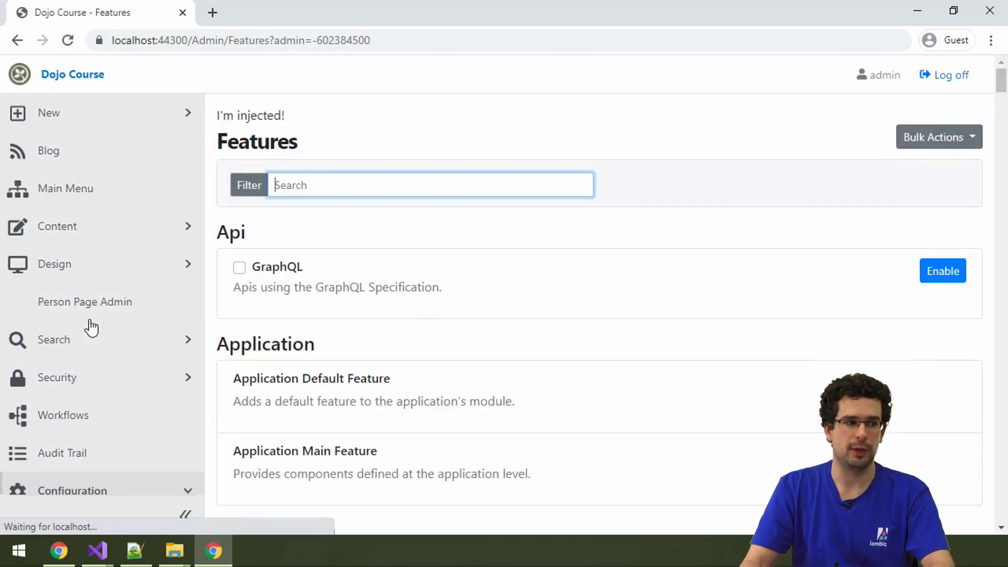
{"action": "type", "text": "mini"}
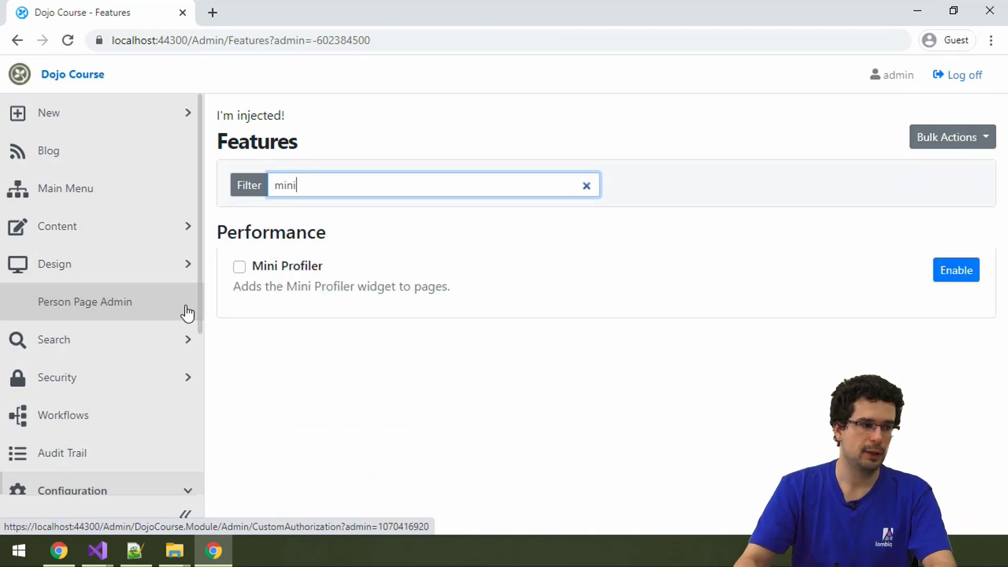
{"action": "left_click", "coordinate": [967, 278]}
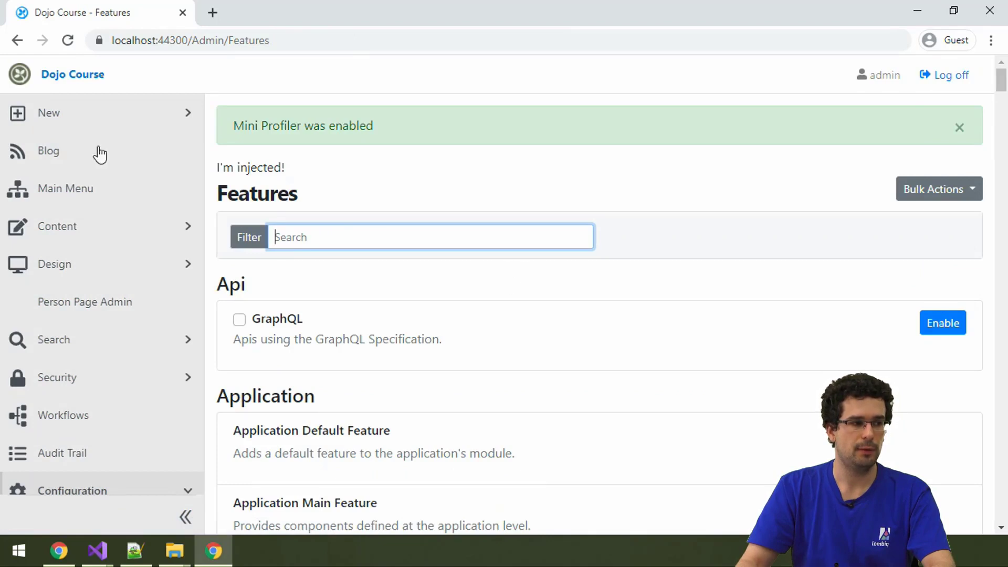
{"action": "middle_click", "coordinate": [27, 80]}
{"action": "left_click", "coordinate": [245, 12]}
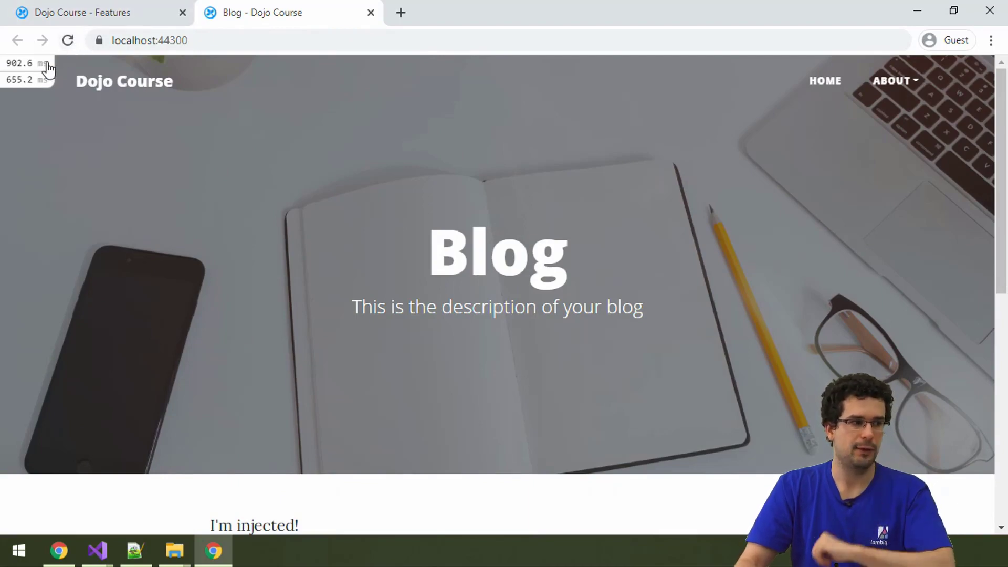
- Reload the blog homepage repeatedly until the Mini Profiler badge reads about 35.3 ms
{"action": "left_click", "coordinate": [68, 40]}
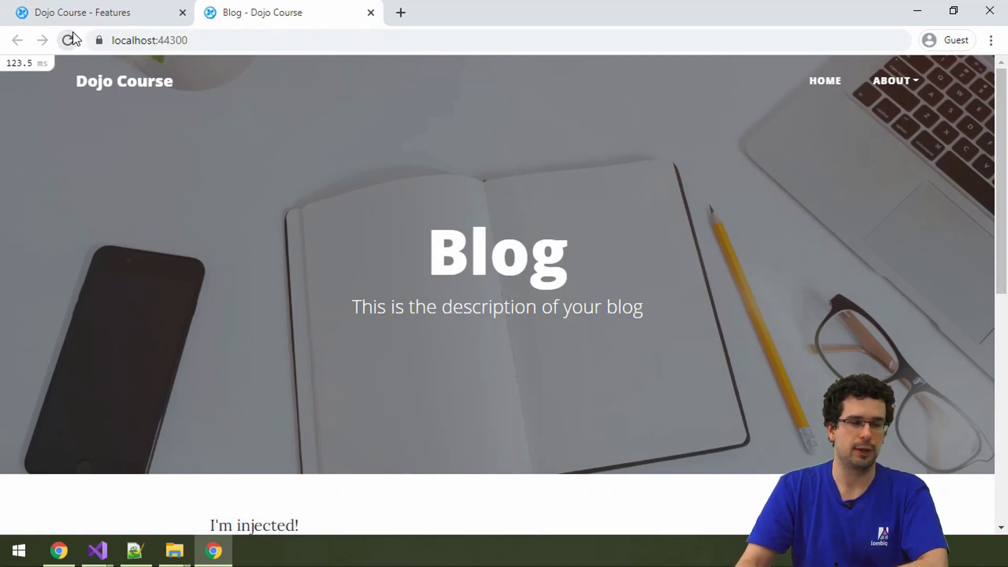
{"action": "left_click", "coordinate": [70, 48]}
{"action": "left_click", "coordinate": [77, 35]}
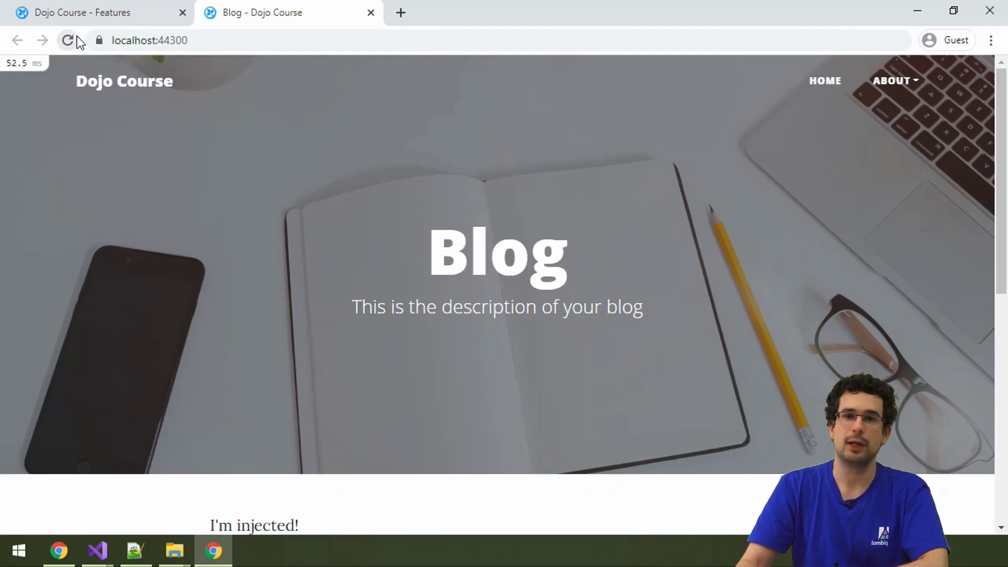
{"action": "left_click", "coordinate": [77, 37]}
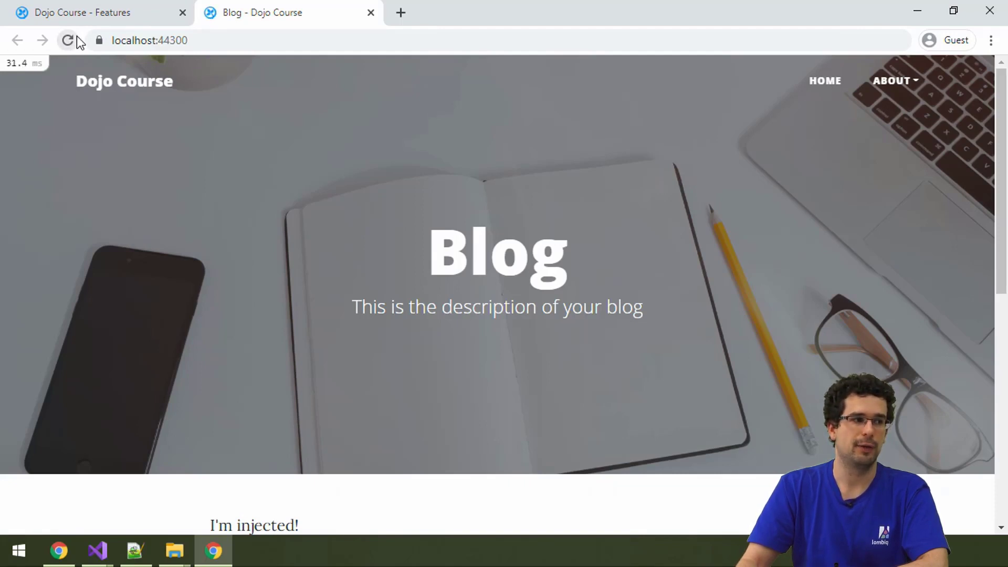
{"action": "left_click", "coordinate": [76, 36]}
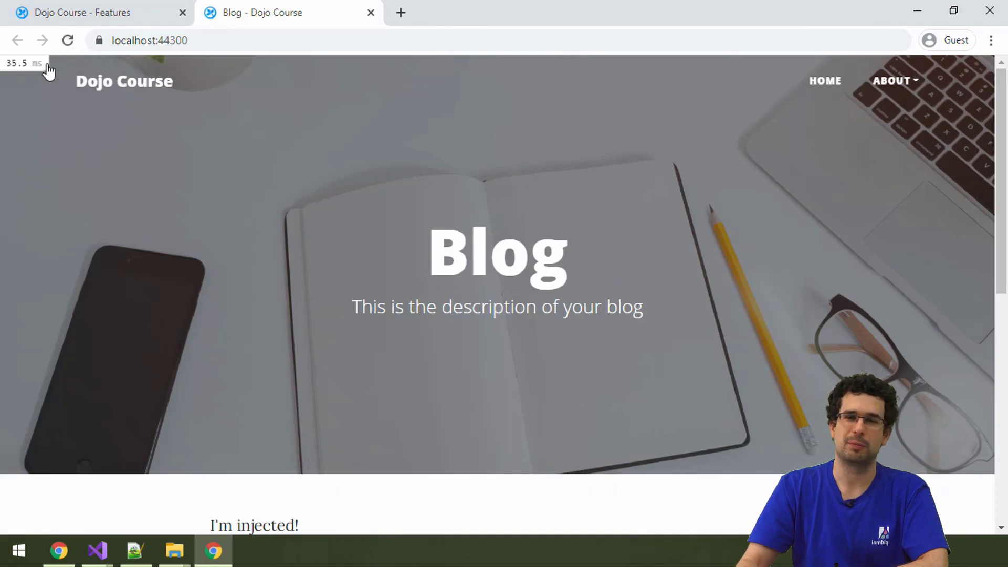
{"action": "left_click", "coordinate": [71, 44]}
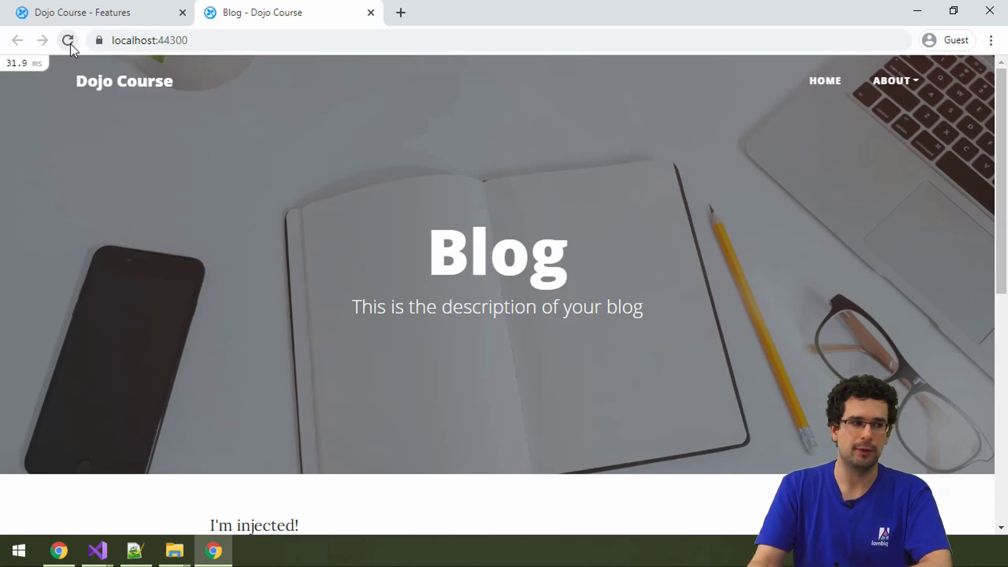
{"action": "left_click", "coordinate": [71, 43]}
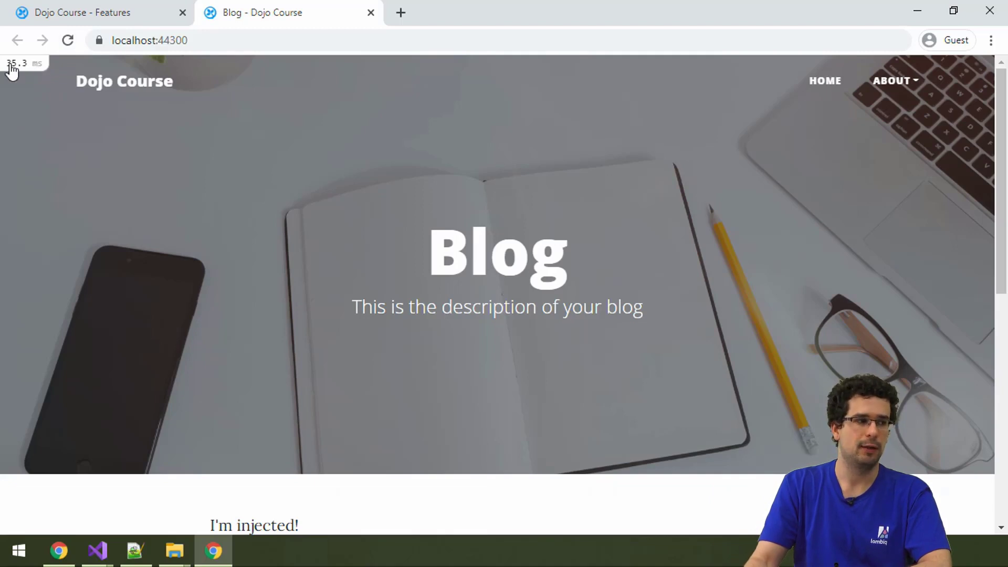
- Open the 35.3 ms profiler popup and share it to a full results tab
{"action": "left_click", "coordinate": [11, 68]}
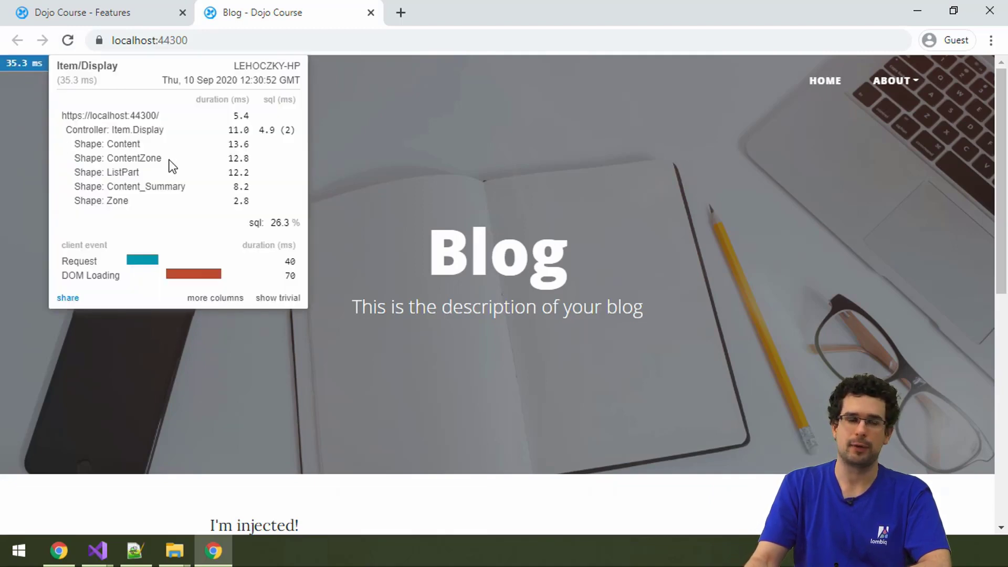
{"action": "left_click", "coordinate": [68, 298]}
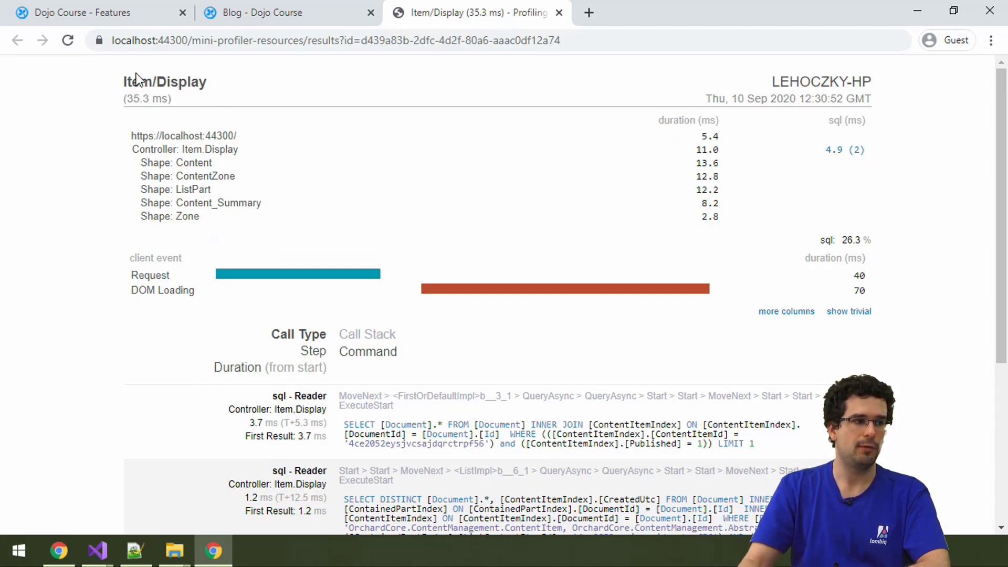
- Highlight the Item/Display request name in the profiler results title
{"action": "left_click_drag", "start_coordinate": [120, 83], "coordinate": [195, 76]}
{"action": "left_click", "coordinate": [216, 77]}
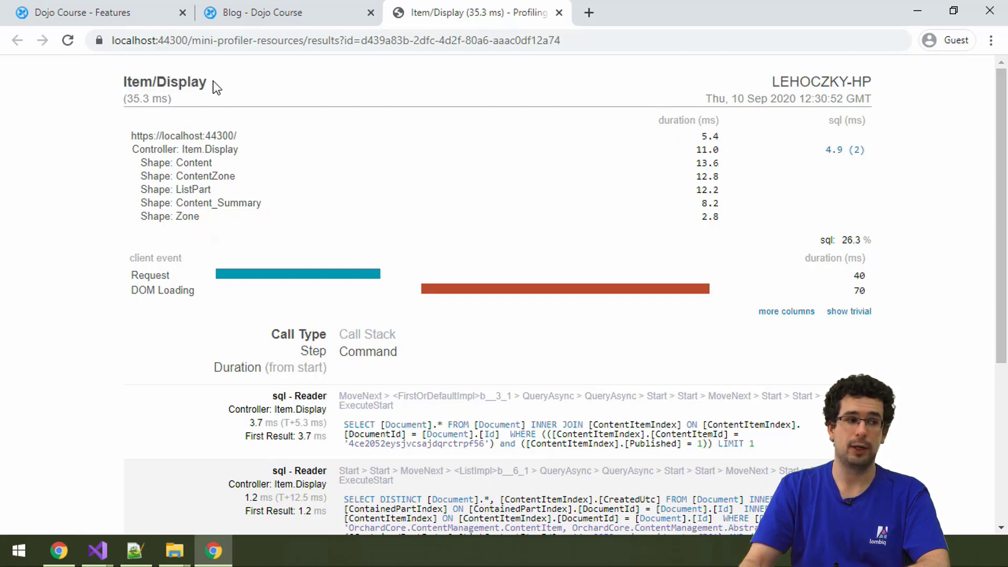
{"action": "triple_click", "coordinate": [193, 82]}
{"action": "left_click", "coordinate": [192, 81]}
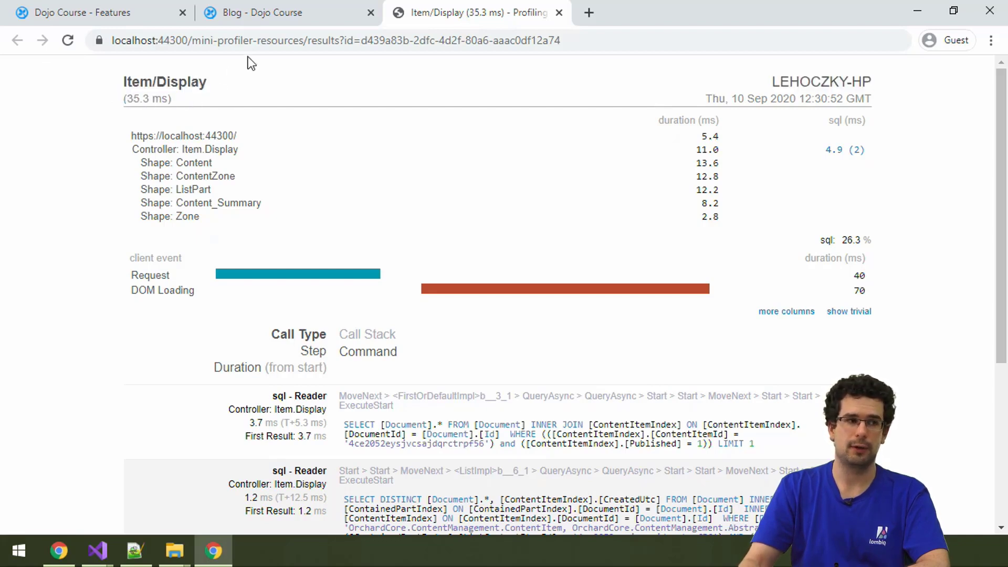
{"action": "double_click", "coordinate": [139, 81]}
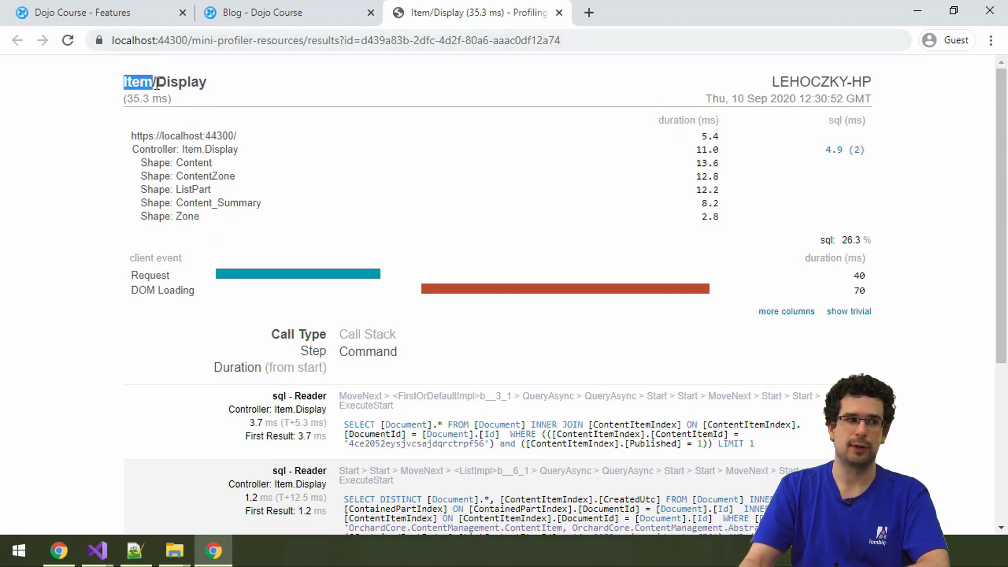
- Close the profiler popup on the blog homepage and return to the results tab
{"action": "left_click", "coordinate": [247, 13]}
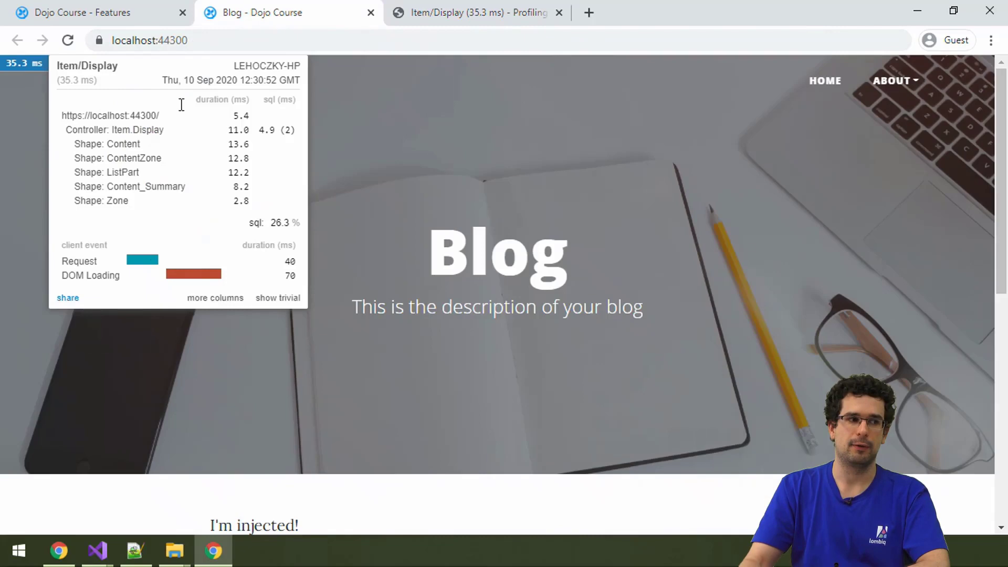
{"action": "left_click", "coordinate": [490, 164]}
{"action": "left_click_drag", "start_coordinate": [456, 265], "coordinate": [547, 265]}
{"action": "left_click", "coordinate": [547, 264]}
{"action": "left_click", "coordinate": [418, 10]}
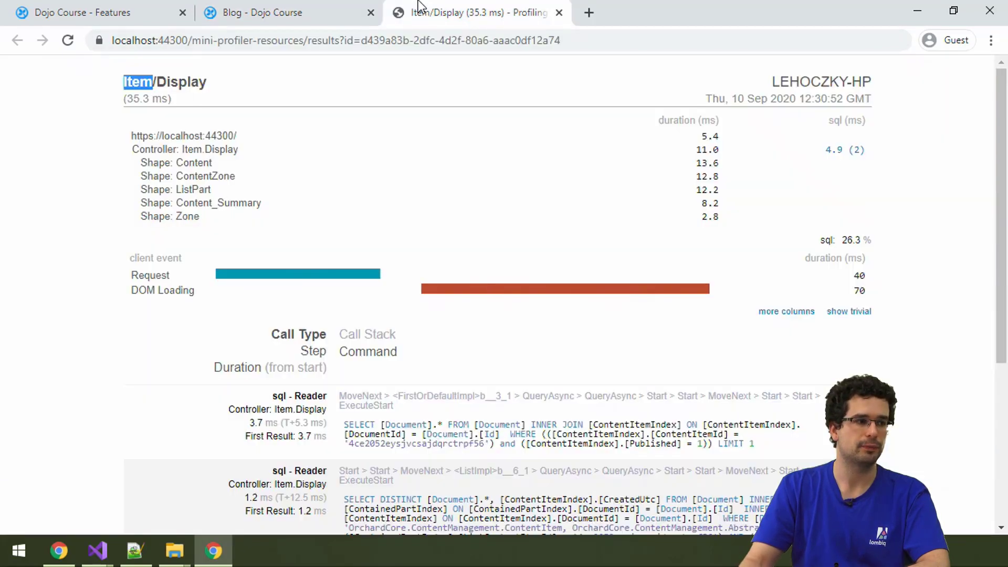
- Highlight the 35.3 ms total duration and the ContentZone shape timing
{"action": "left_click_drag", "start_coordinate": [124, 98], "coordinate": [162, 96]}
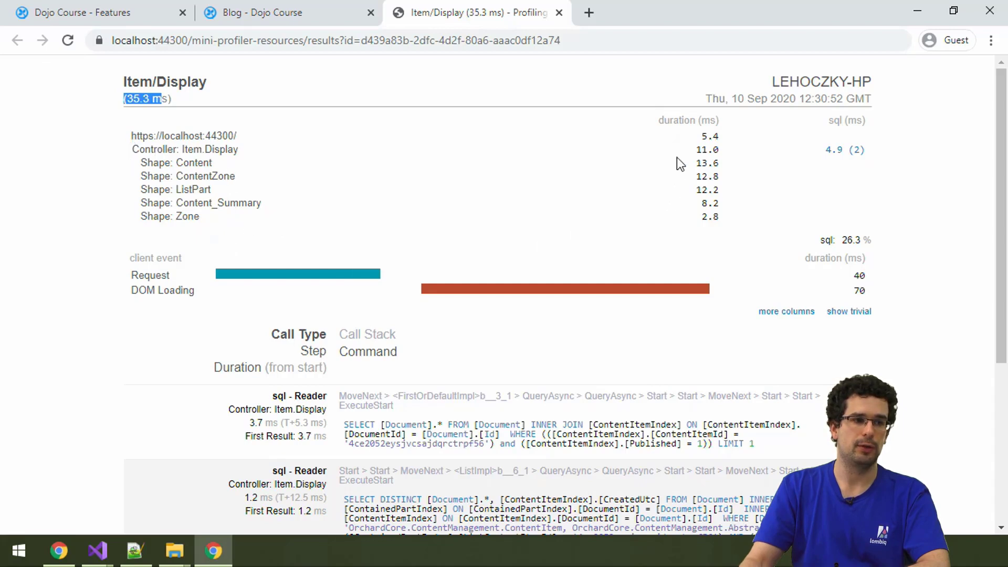
{"action": "mouse_move", "coordinate": [710, 202]}
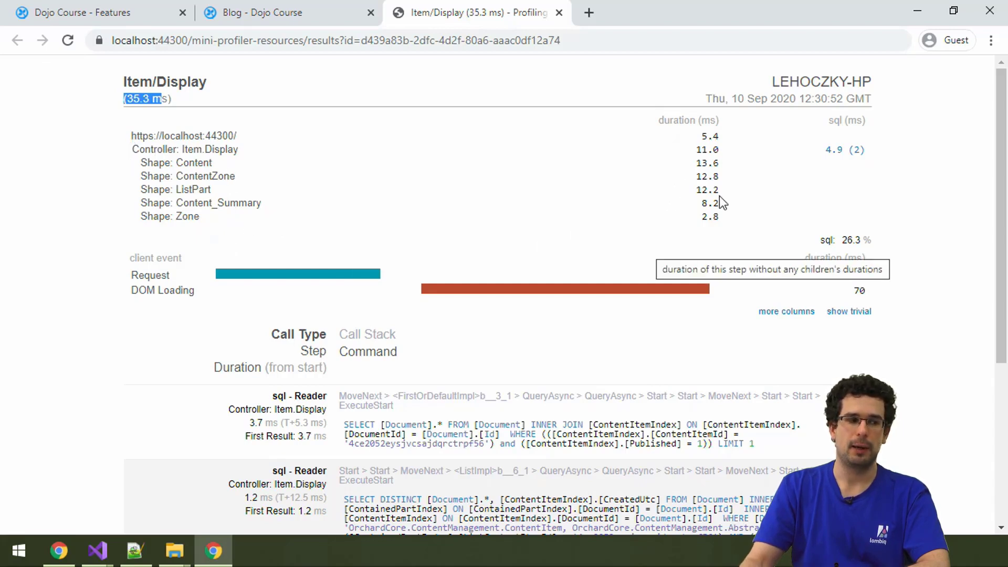
{"action": "left_click", "coordinate": [650, 196]}
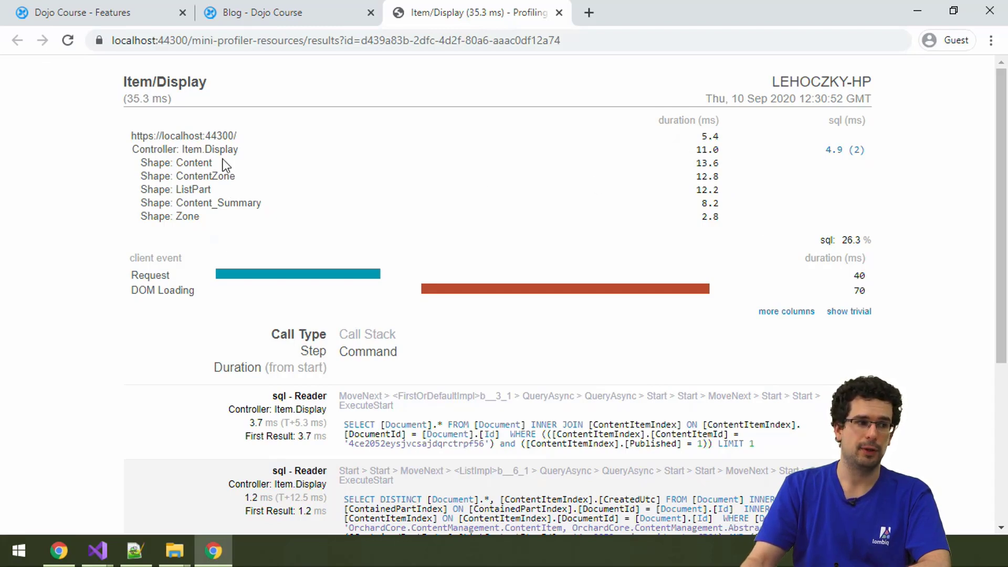
{"action": "double_click", "coordinate": [208, 162]}
{"action": "double_click", "coordinate": [205, 175]}
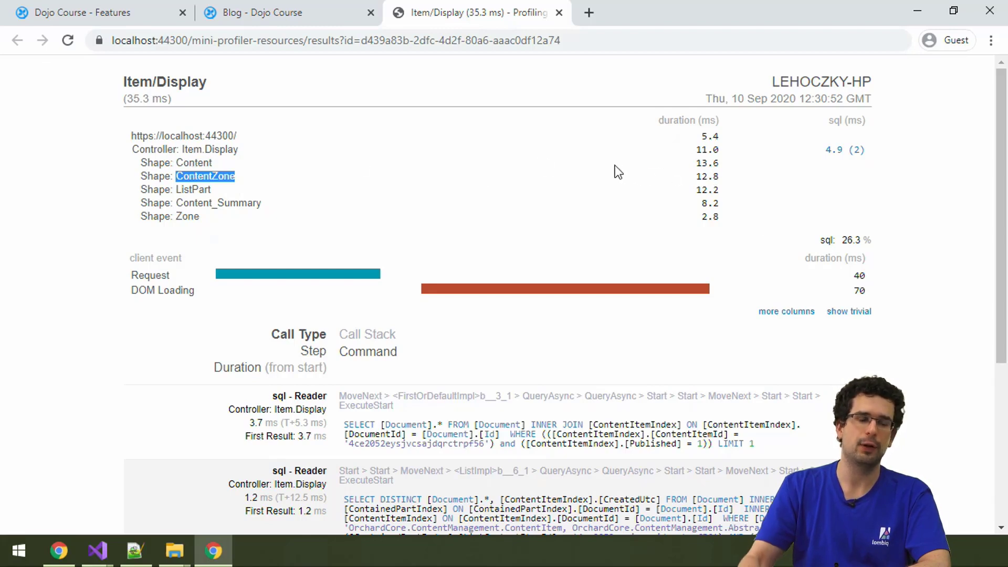
{"action": "mouse_move", "coordinate": [619, 172]}
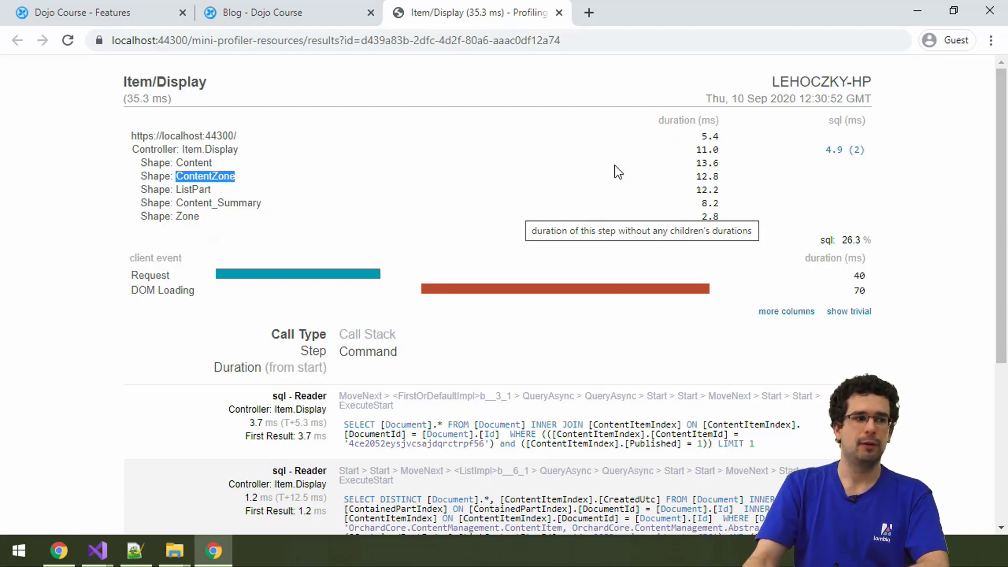
{"action": "left_click", "coordinate": [204, 162]}
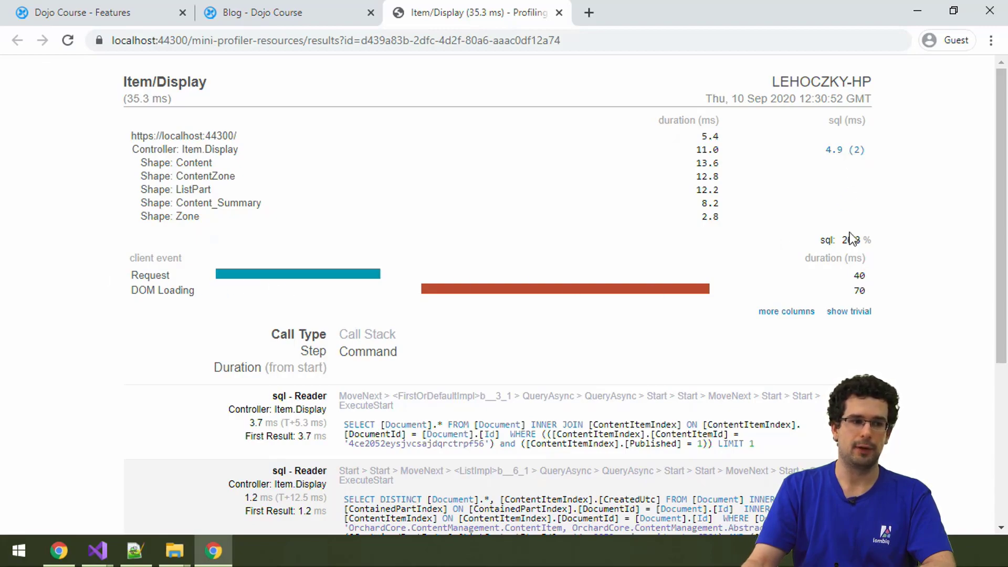
{"action": "scroll", "coordinate": [831, 310], "scroll_direction": "down", "scroll_amount": 5}
{"action": "scroll", "coordinate": [603, 345], "scroll_direction": "up", "scroll_amount": 5}
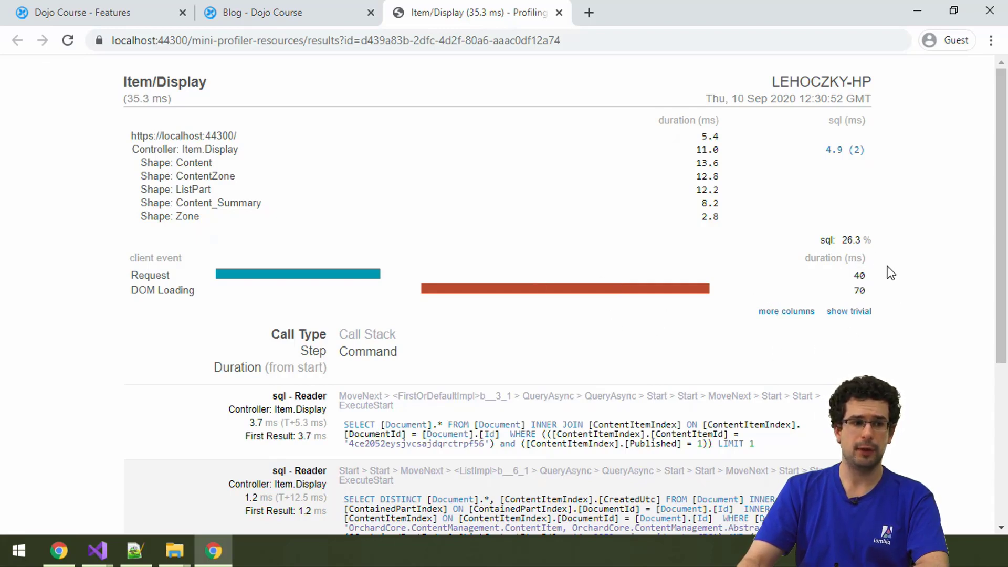
{"action": "triple_click", "coordinate": [836, 240]}
{"action": "left_click", "coordinate": [862, 231]}
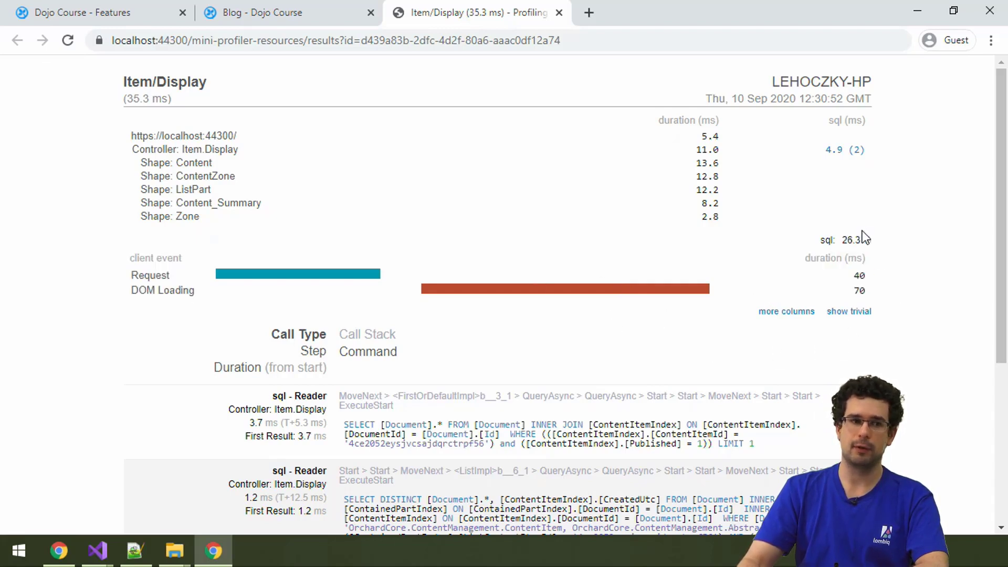
{"action": "double_click", "coordinate": [851, 239]}
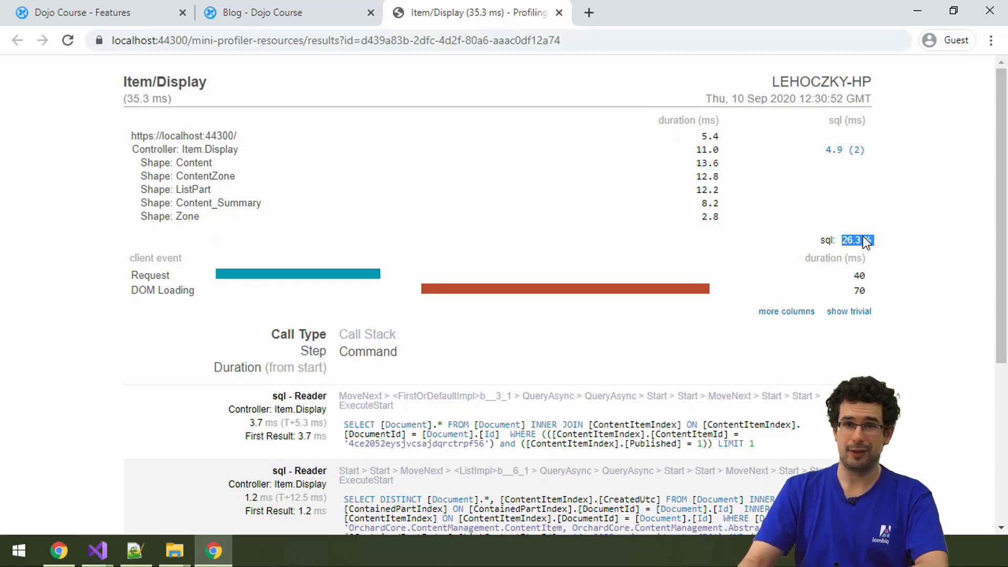
- Scroll to the top of the results and jump to the SQL list via 'sql 4.9 (2)'
{"action": "scroll", "coordinate": [864, 239], "scroll_direction": "down", "scroll_amount": 5}
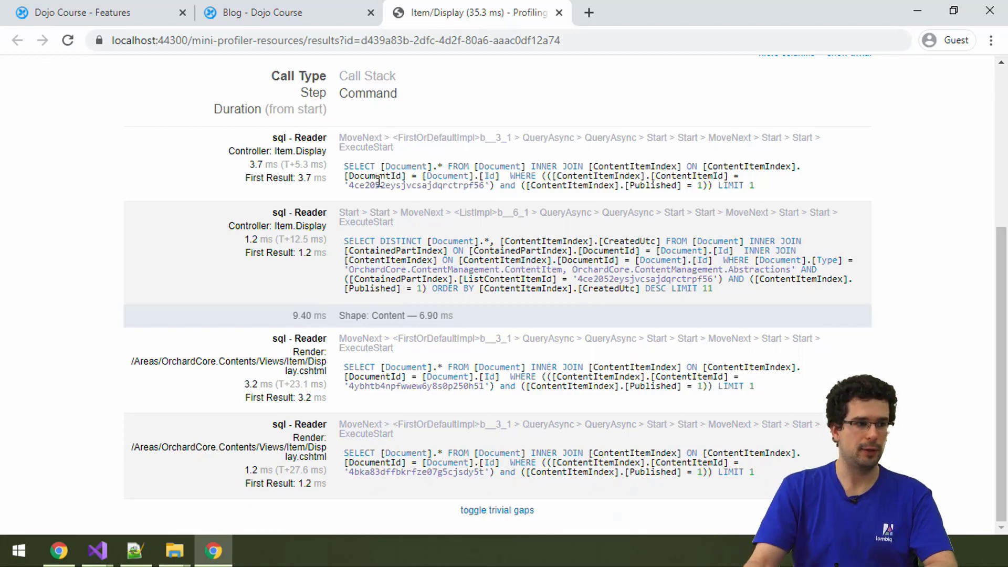
{"action": "scroll", "coordinate": [469, 215], "scroll_direction": "up", "scroll_amount": 1}
{"action": "scroll", "coordinate": [469, 216], "scroll_direction": "up", "scroll_amount": 5}
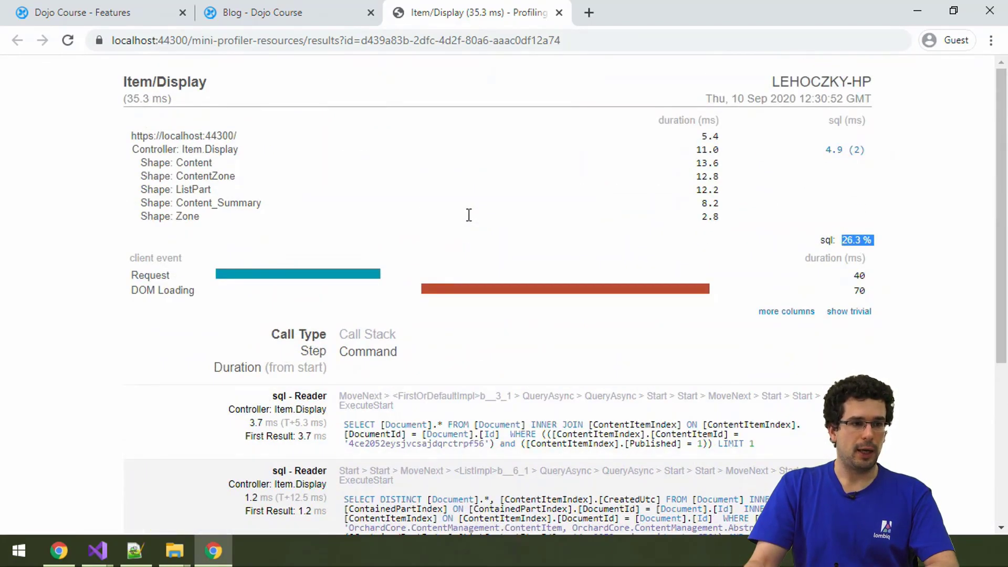
{"action": "mouse_move", "coordinate": [844, 150]}
{"action": "left_click", "coordinate": [858, 152]}
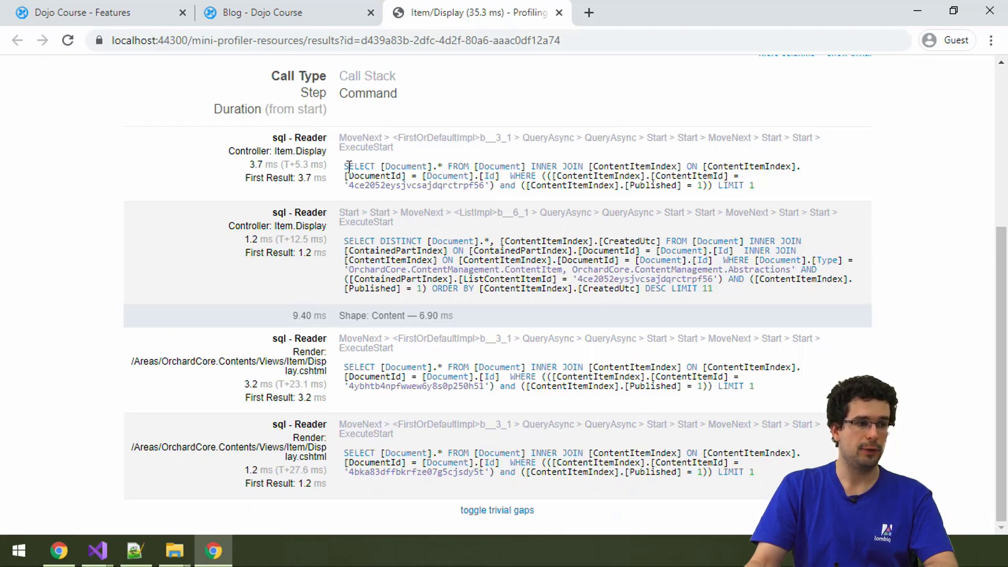
{"action": "left_click_drag", "start_coordinate": [347, 164], "coordinate": [769, 184]}
{"action": "left_click", "coordinate": [770, 184]}
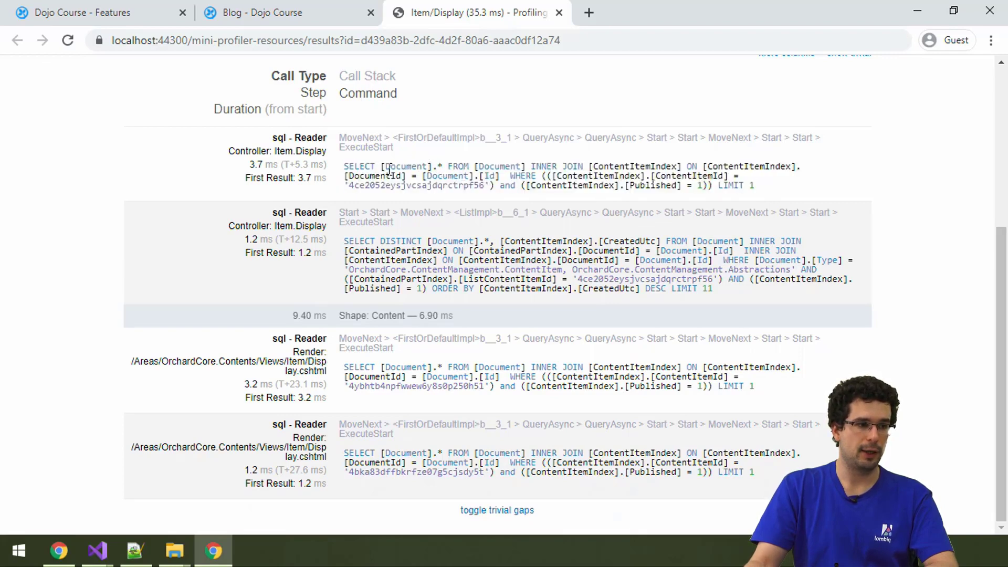
{"action": "double_click", "coordinate": [507, 166]}
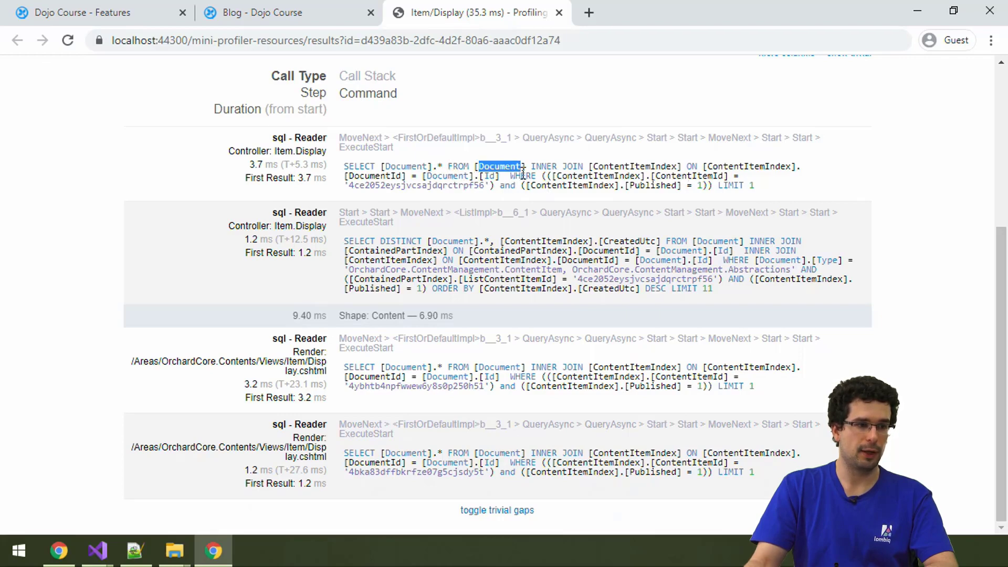
{"action": "double_click", "coordinate": [445, 185]}
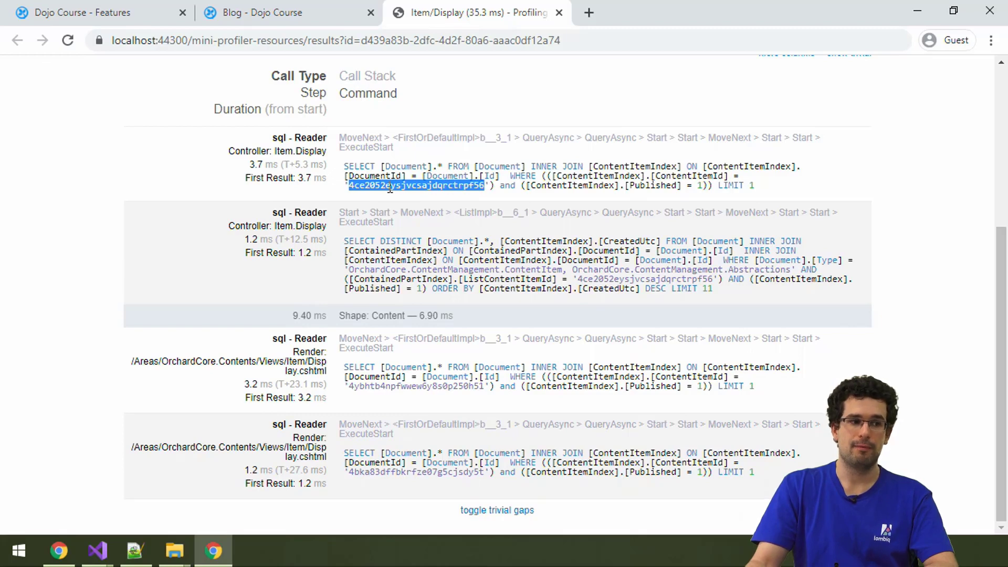
{"action": "left_click", "coordinate": [390, 186]}
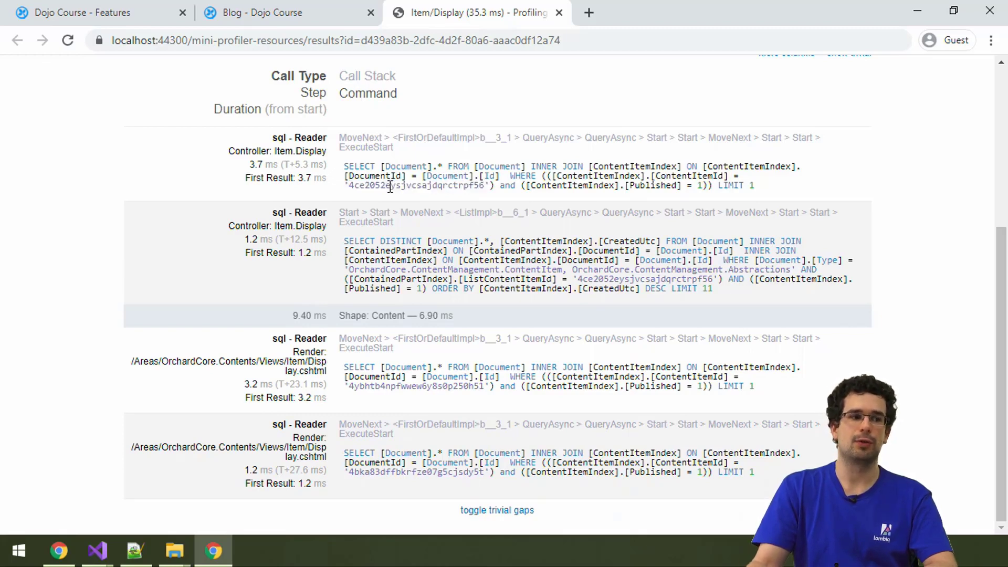
{"action": "double_click", "coordinate": [390, 187]}
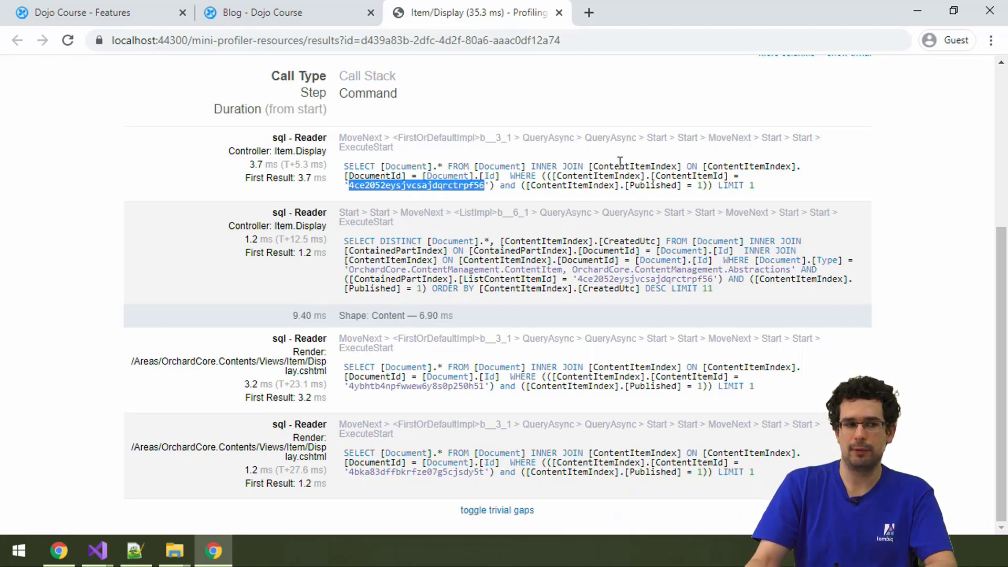
{"action": "double_click", "coordinate": [622, 186]}
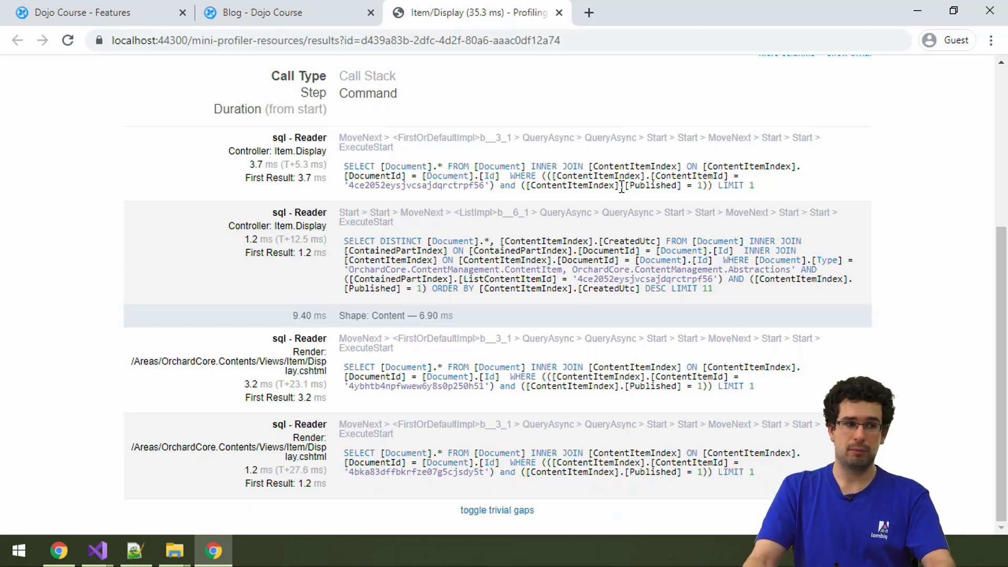
{"action": "double_click", "coordinate": [690, 175]}
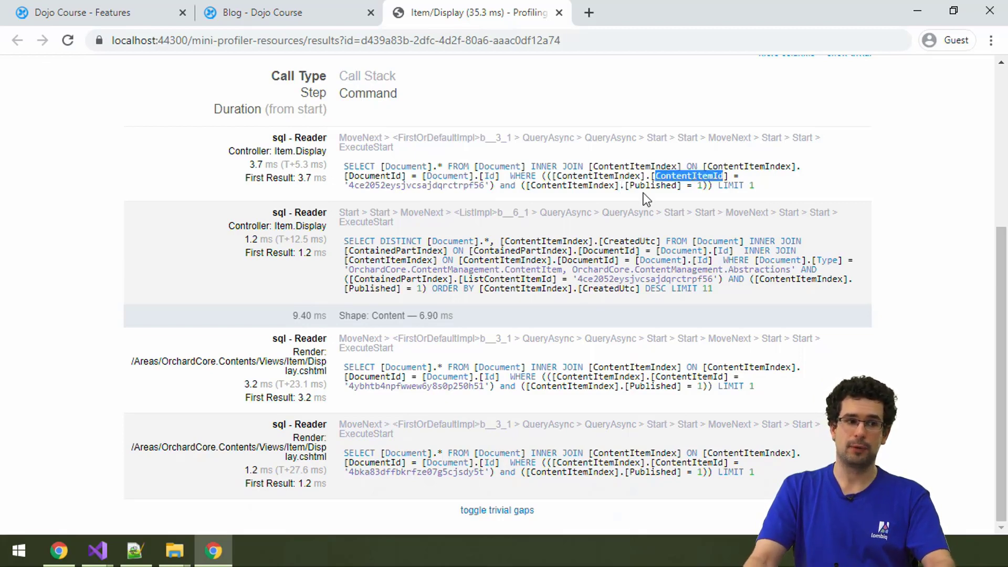
{"action": "double_click", "coordinate": [645, 191]}
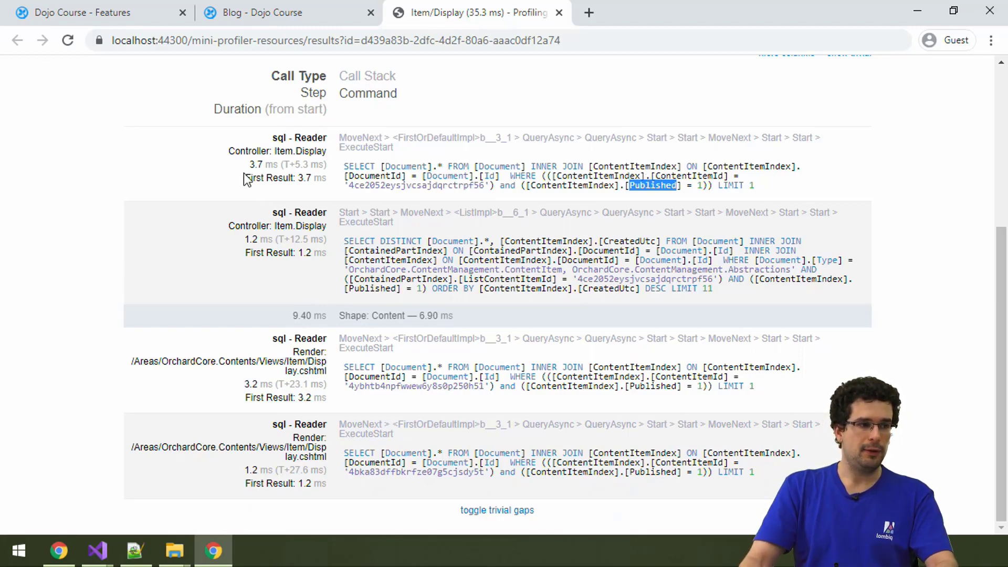
{"action": "left_click_drag", "start_coordinate": [246, 179], "coordinate": [253, 166]}
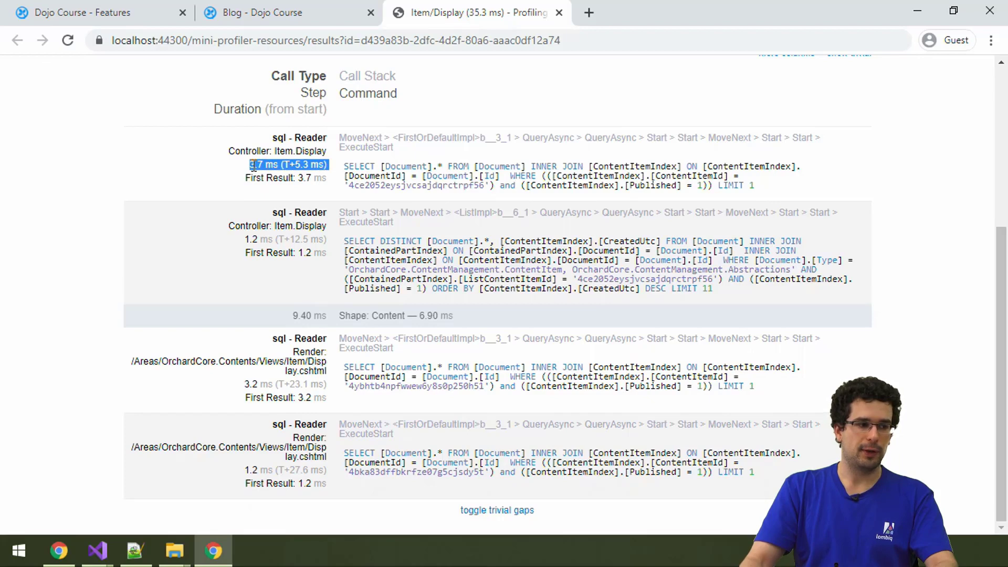
{"action": "left_click", "coordinate": [253, 166]}
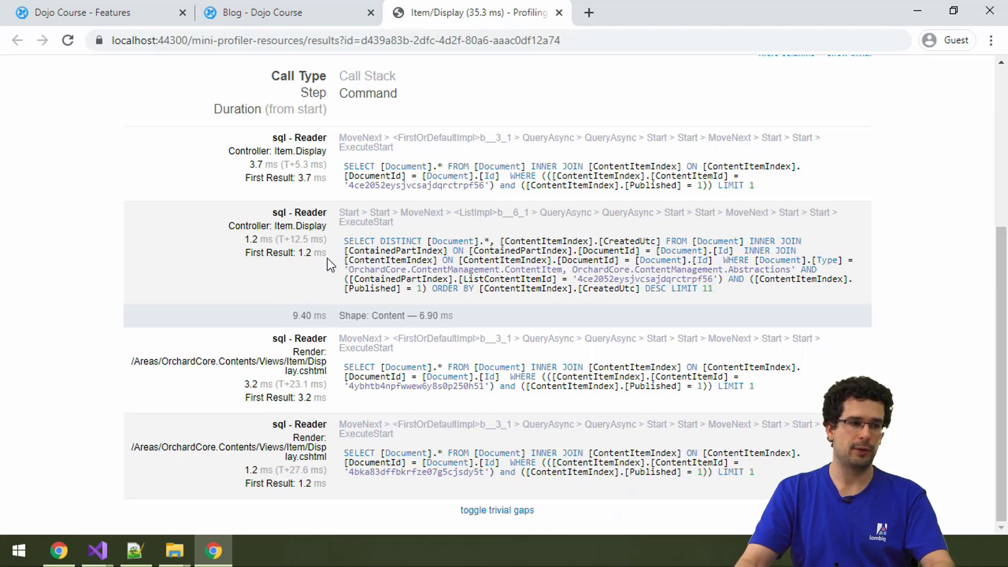
{"action": "left_click_drag", "start_coordinate": [343, 242], "coordinate": [767, 296]}
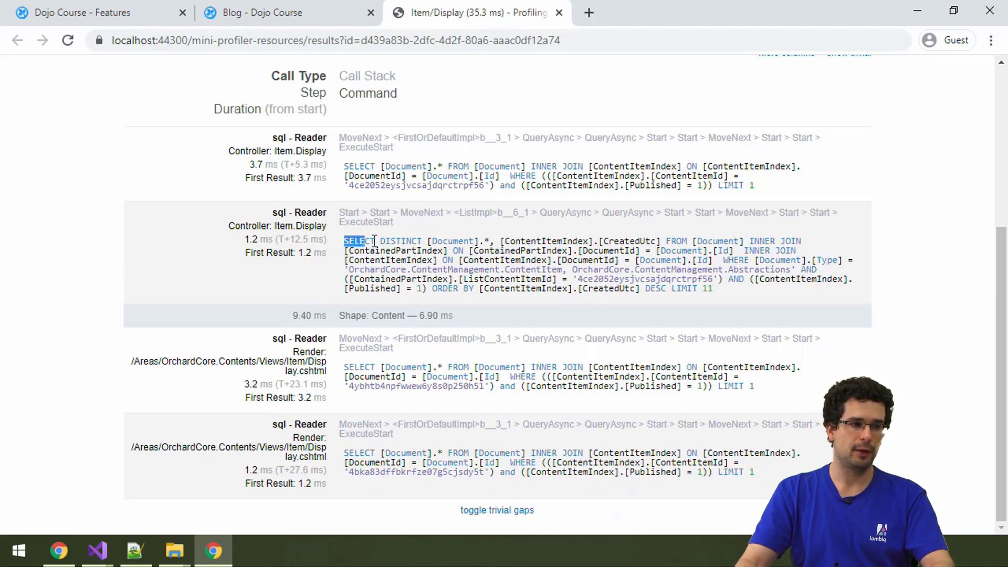
{"action": "left_click", "coordinate": [766, 294]}
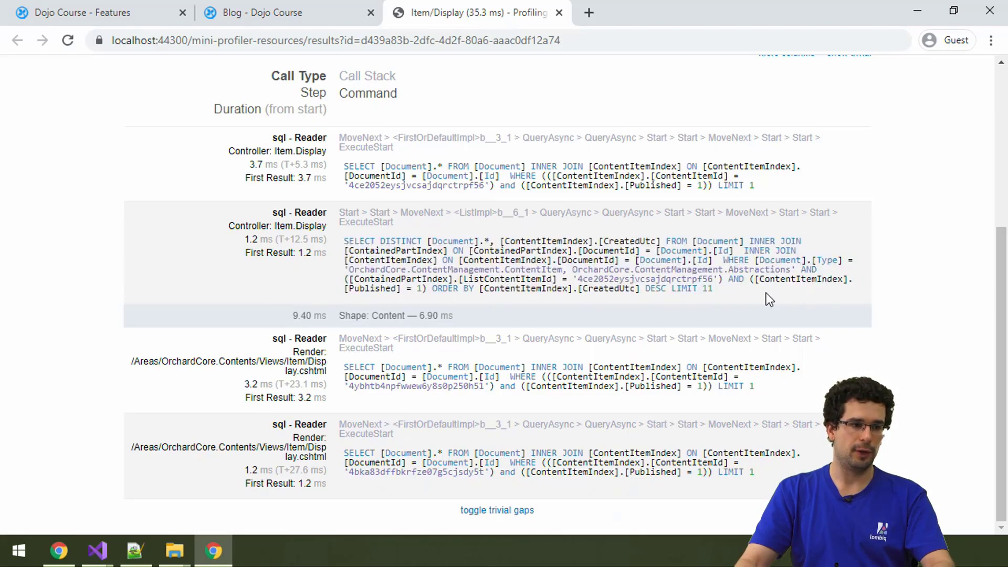
{"action": "double_click", "coordinate": [716, 242]}
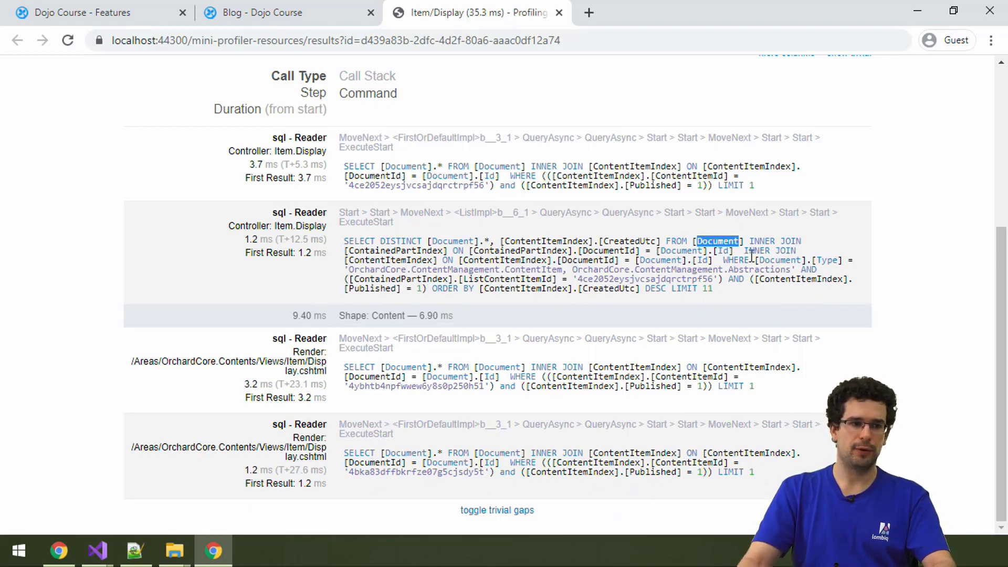
{"action": "mouse_move", "coordinate": [745, 260]}
{"action": "left_mouse_down"}
{"action": "mouse_move", "coordinate": [792, 265]}
{"action": "mouse_move", "coordinate": [802, 252]}
{"action": "left_mouse_up"}
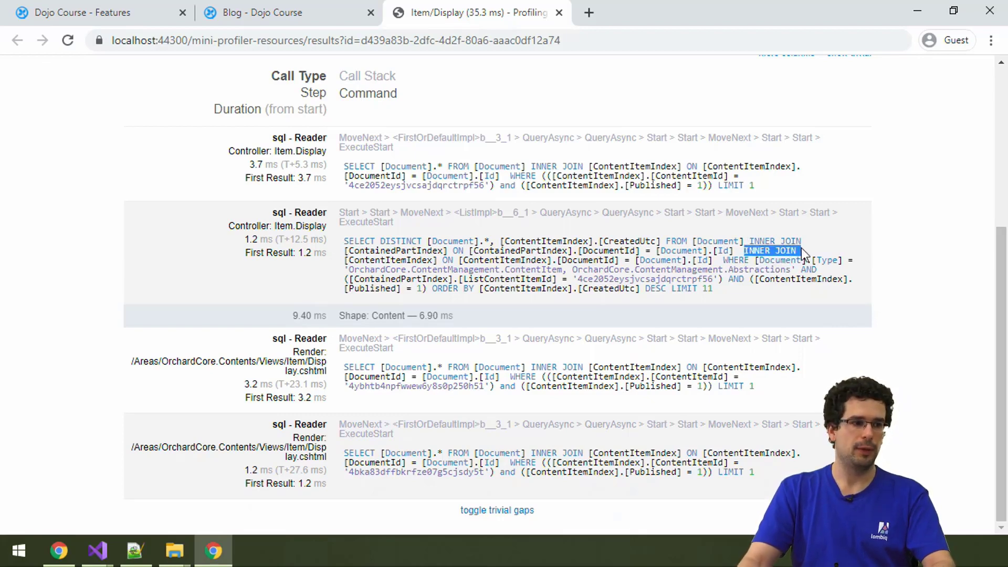
{"action": "double_click", "coordinate": [494, 260]}
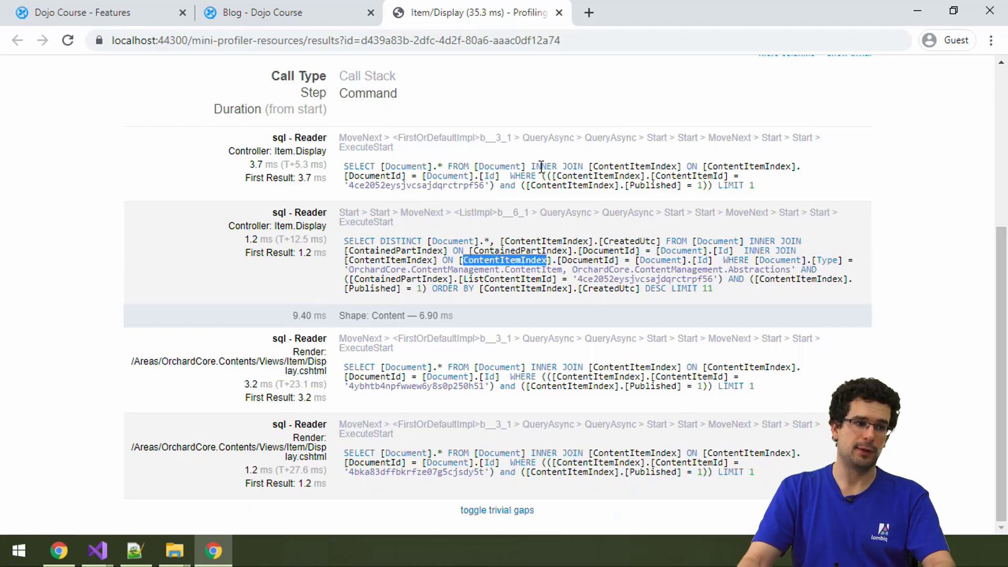
{"action": "double_click", "coordinate": [576, 176]}
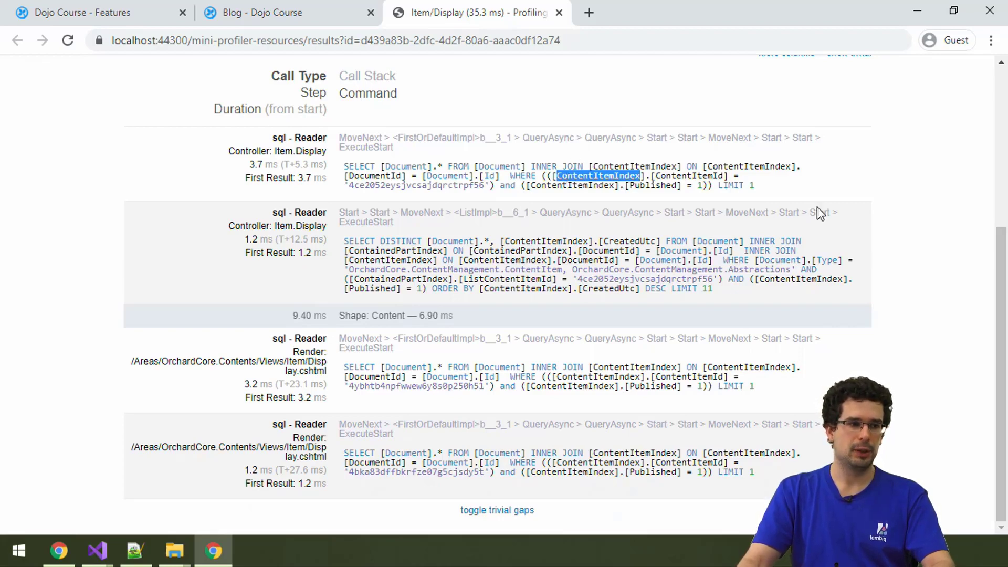
{"action": "left_click", "coordinate": [638, 282]}
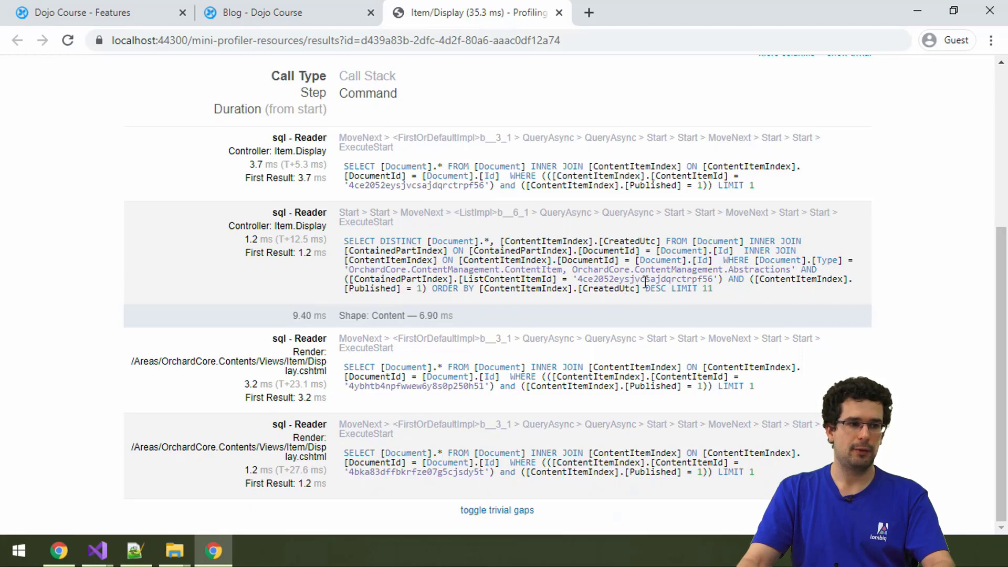
{"action": "double_click", "coordinate": [606, 279]}
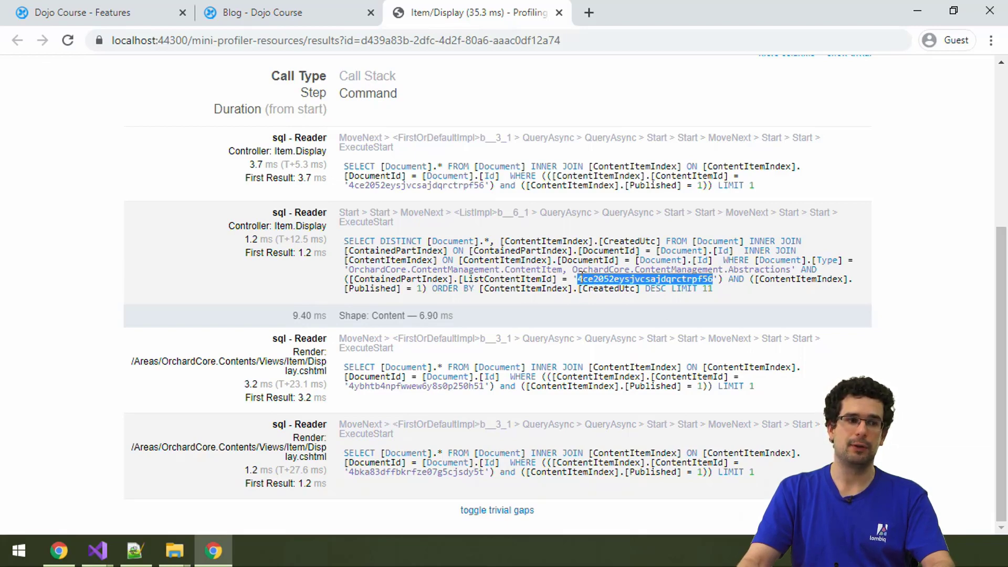
{"action": "left_click", "coordinate": [539, 279]}
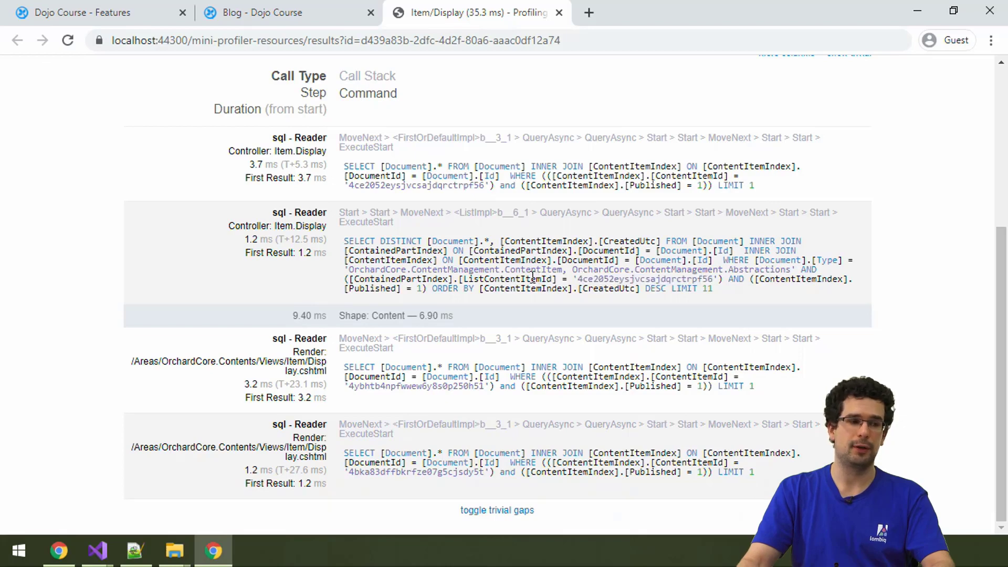
{"action": "double_click", "coordinate": [531, 278]}
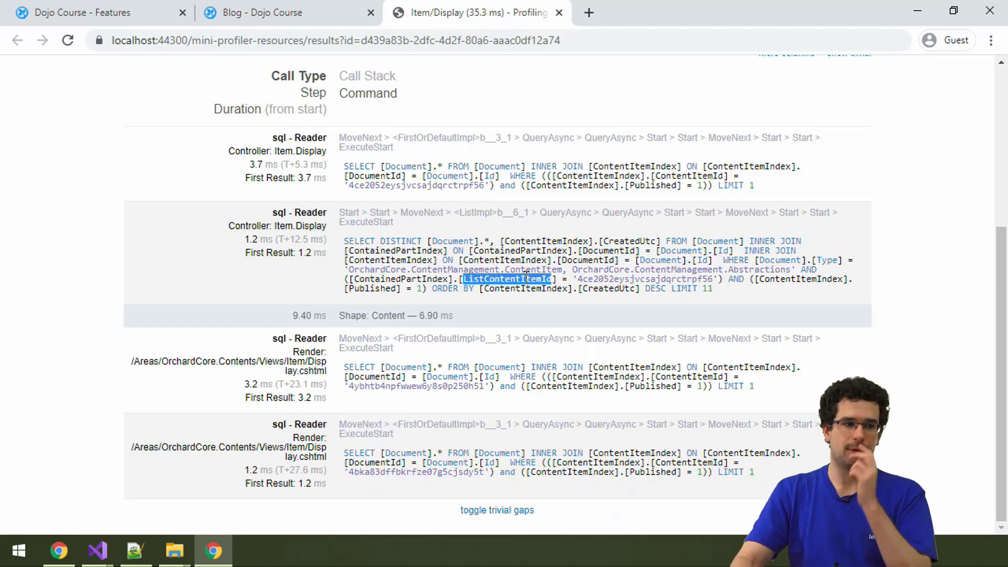
{"action": "double_click", "coordinate": [590, 279]}
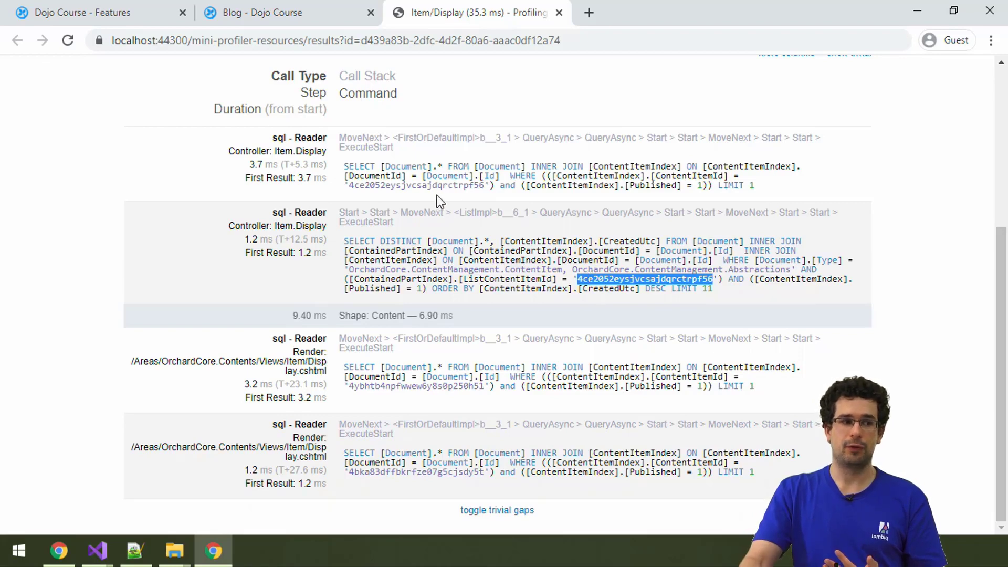
{"action": "mouse_move", "coordinate": [344, 160]}
{"action": "left_mouse_down"}
{"action": "mouse_move", "coordinate": [641, 206]}
{"action": "mouse_move", "coordinate": [799, 184]}
{"action": "left_mouse_up"}
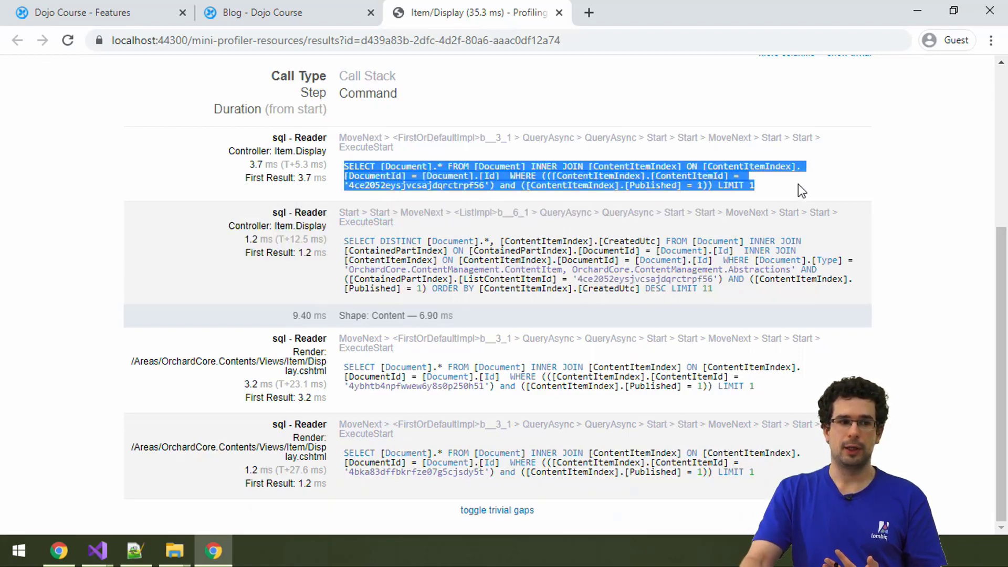
{"action": "left_click", "coordinate": [569, 292]}
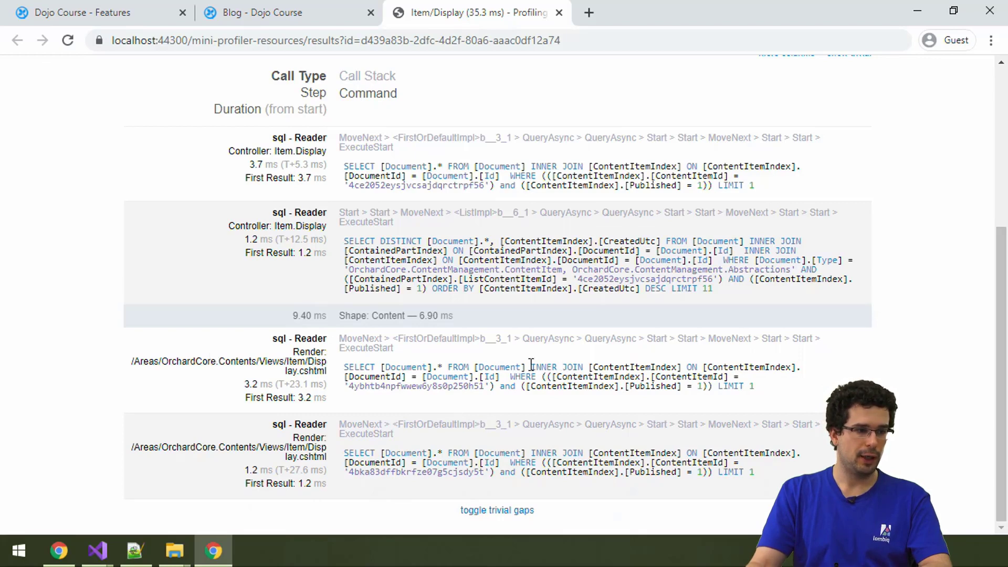
{"action": "double_click", "coordinate": [505, 366]}
{"action": "double_click", "coordinate": [659, 366]}
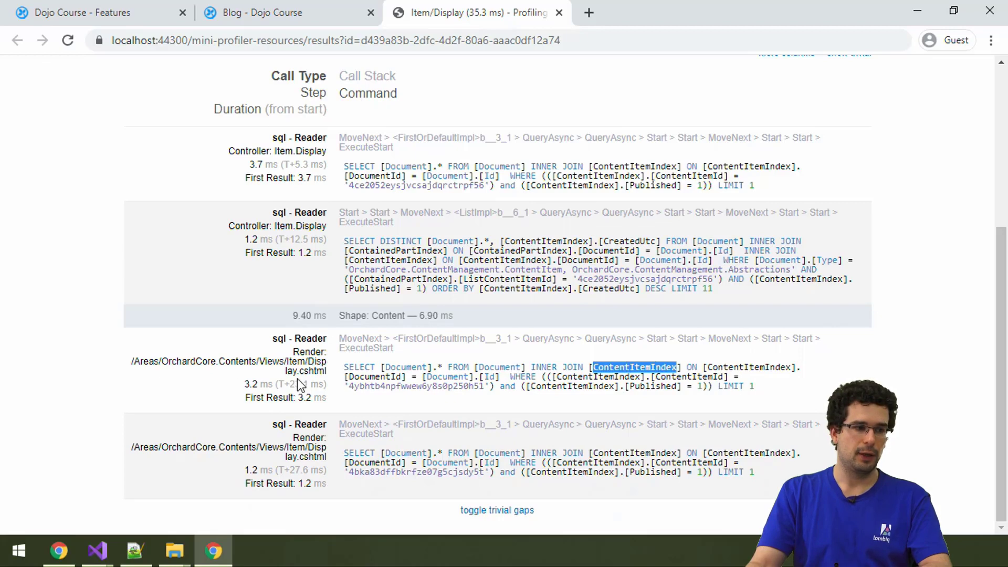
{"action": "double_click", "coordinate": [377, 386]}
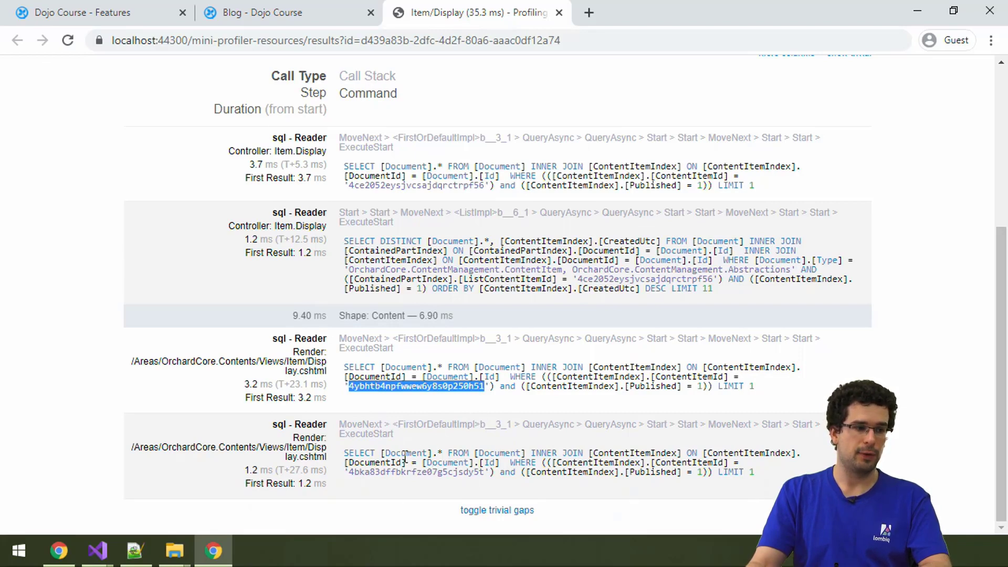
{"action": "left_click", "coordinate": [445, 388]}
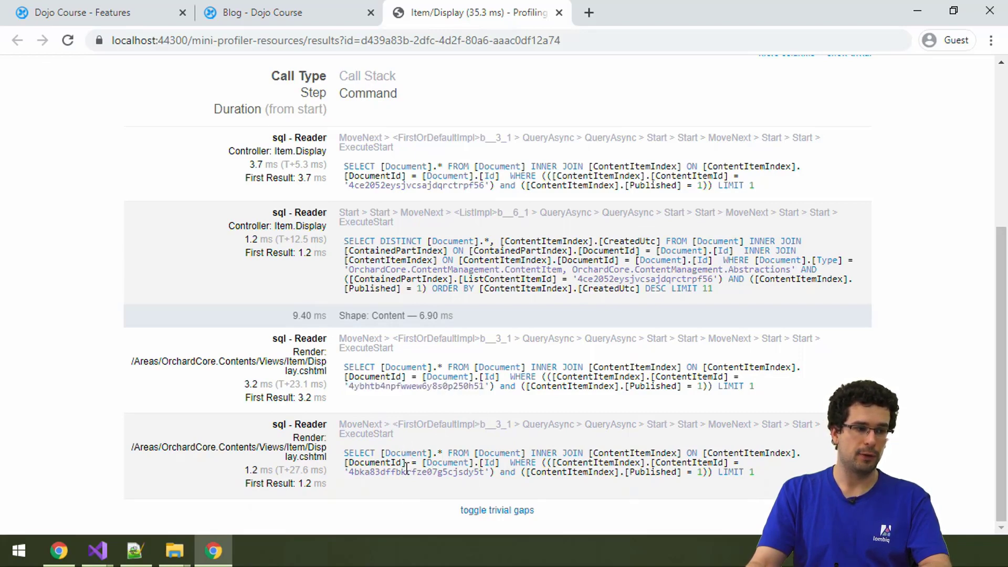
{"action": "double_click", "coordinate": [399, 476]}
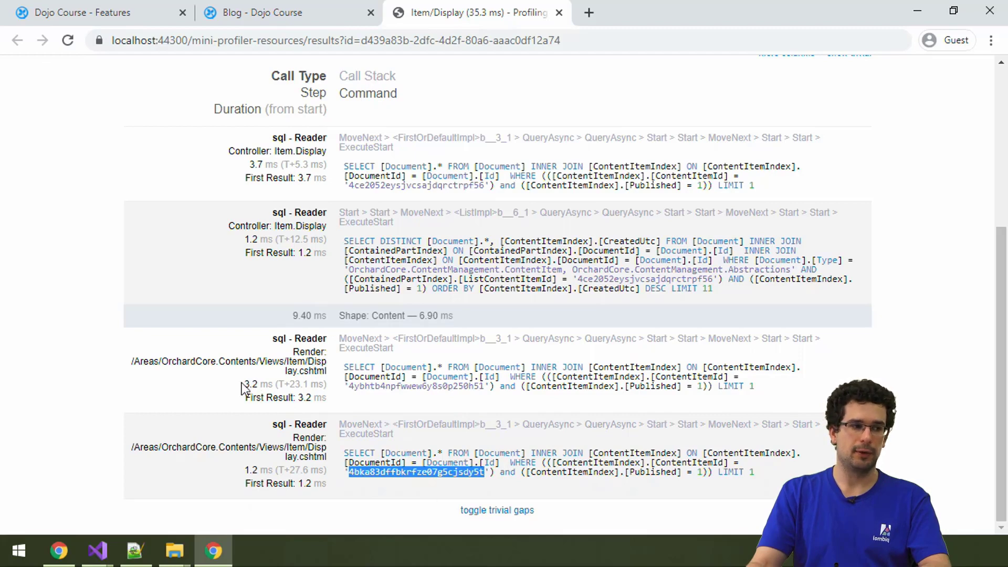
{"action": "left_click_drag", "start_coordinate": [243, 386], "coordinate": [277, 387]}
{"action": "left_click", "coordinate": [277, 387]}
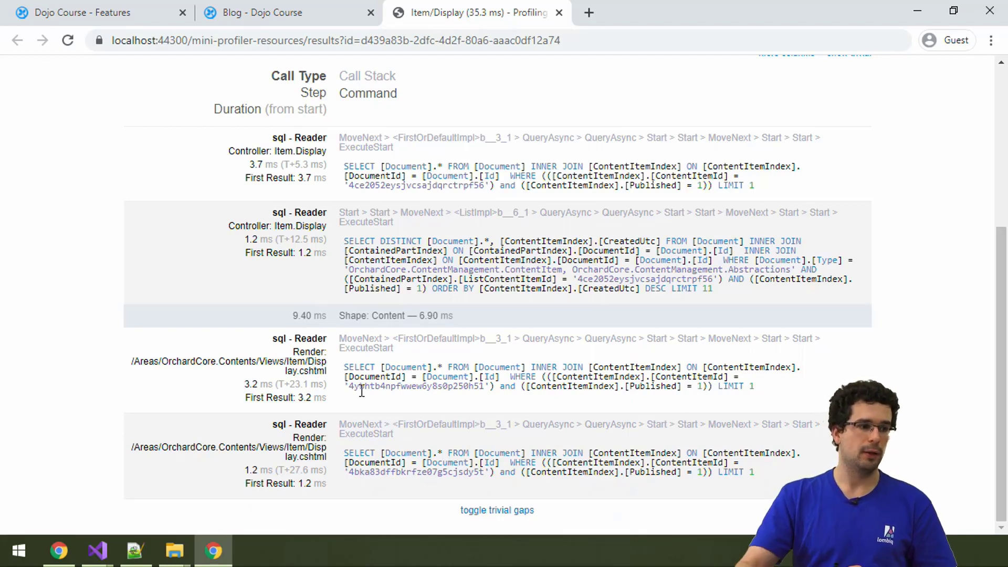
{"action": "double_click", "coordinate": [442, 386]}
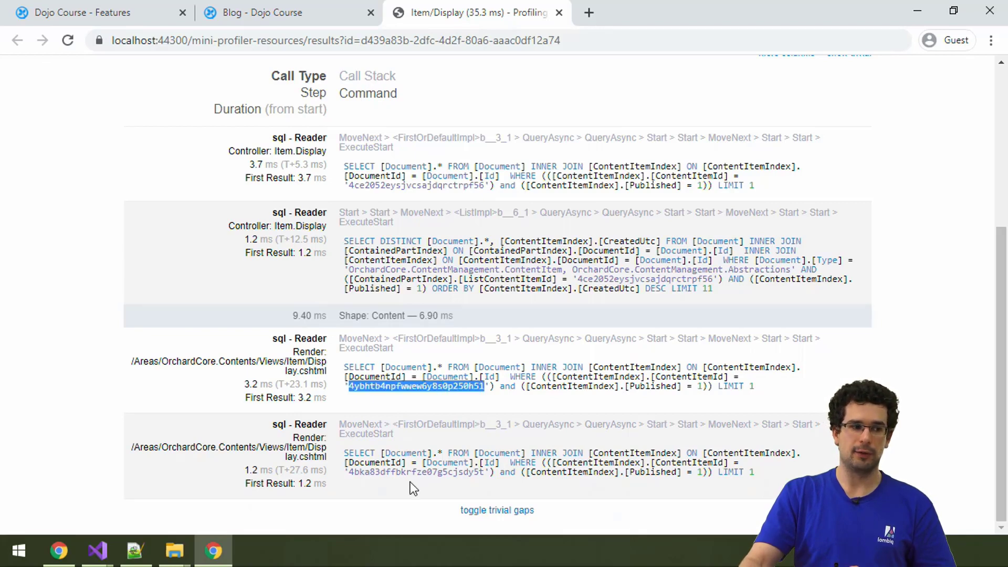
{"action": "double_click", "coordinate": [397, 472]}
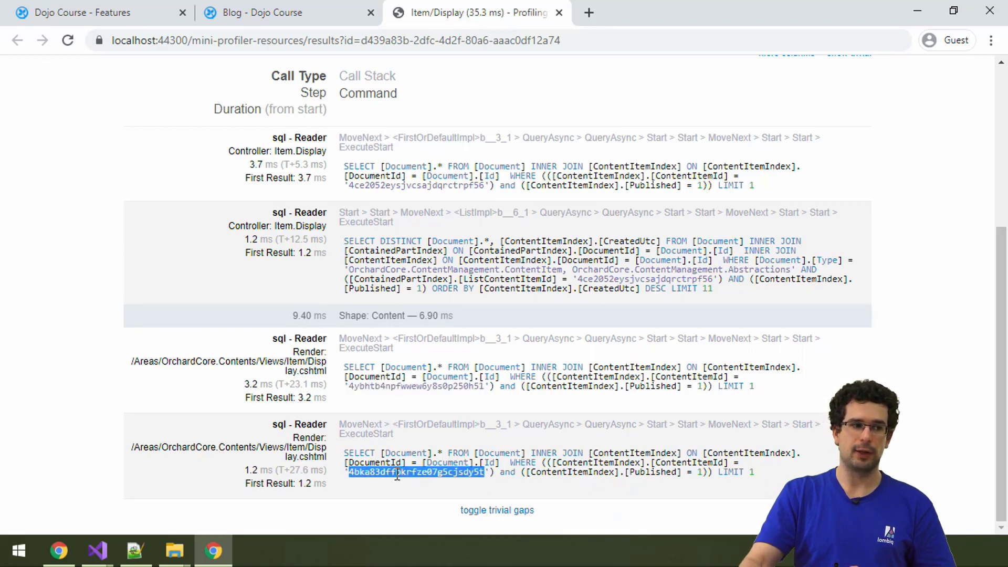
{"action": "double_click", "coordinate": [441, 186]}
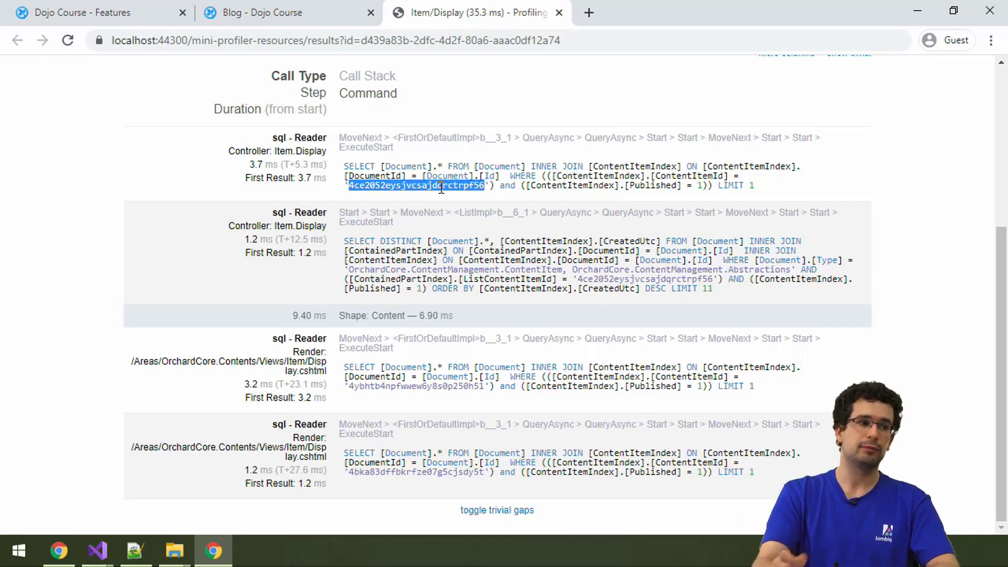
- Switch to the 'Dojo Course - Features' admin tab
{"action": "left_click", "coordinate": [108, 11]}
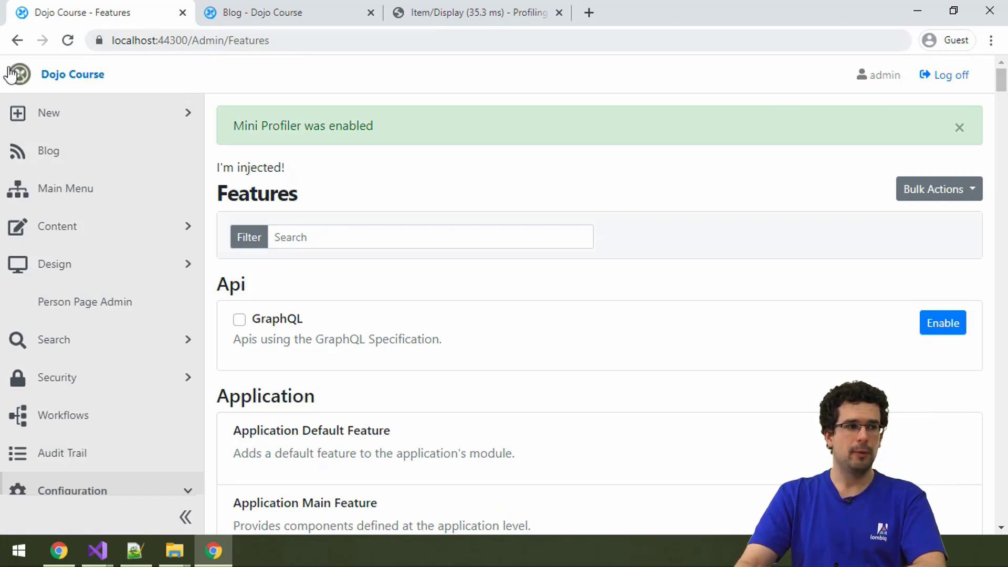
- Close the results tab, reload Features and the blog, then open the 165.4 ms Admin/Features profiler details
{"action": "middle_click", "coordinate": [473, 6]}
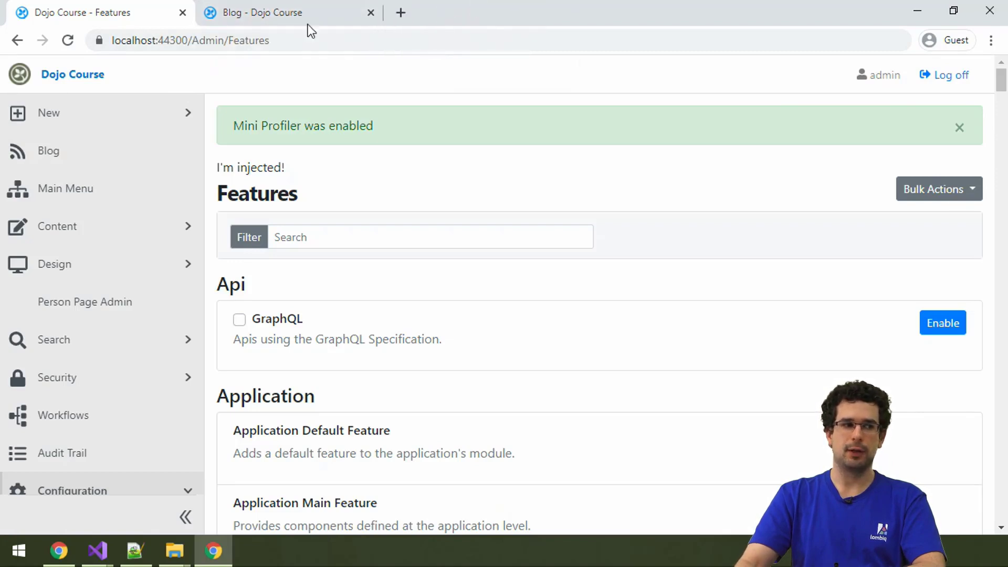
{"action": "left_click", "coordinate": [66, 46]}
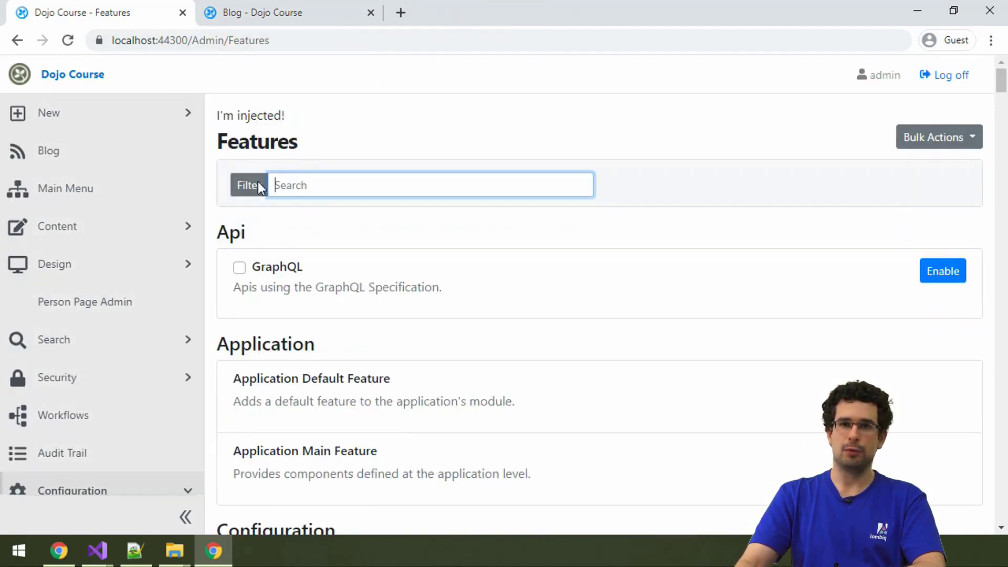
{"action": "left_click", "coordinate": [231, 12]}
{"action": "left_click", "coordinate": [59, 44]}
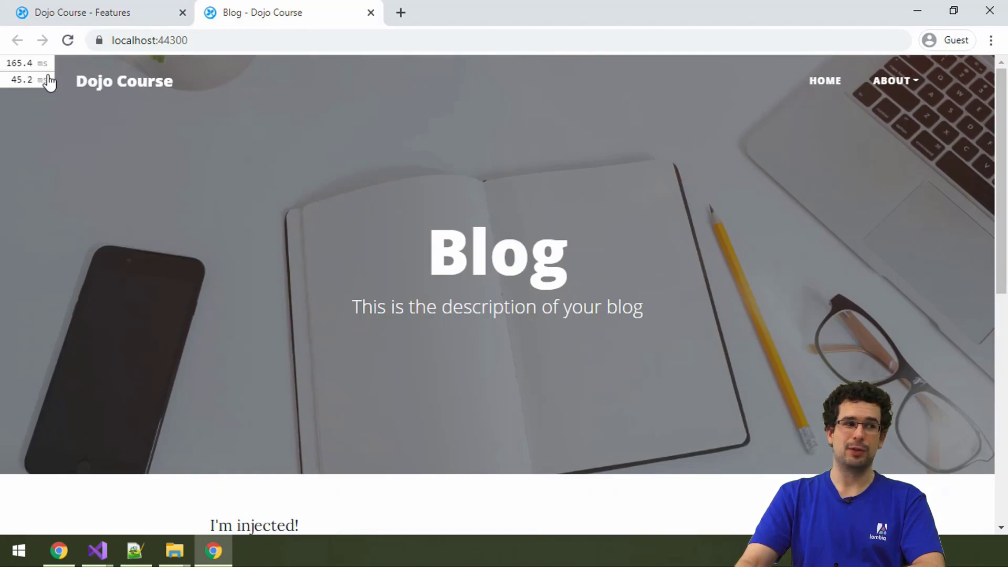
{"action": "left_click", "coordinate": [21, 64]}
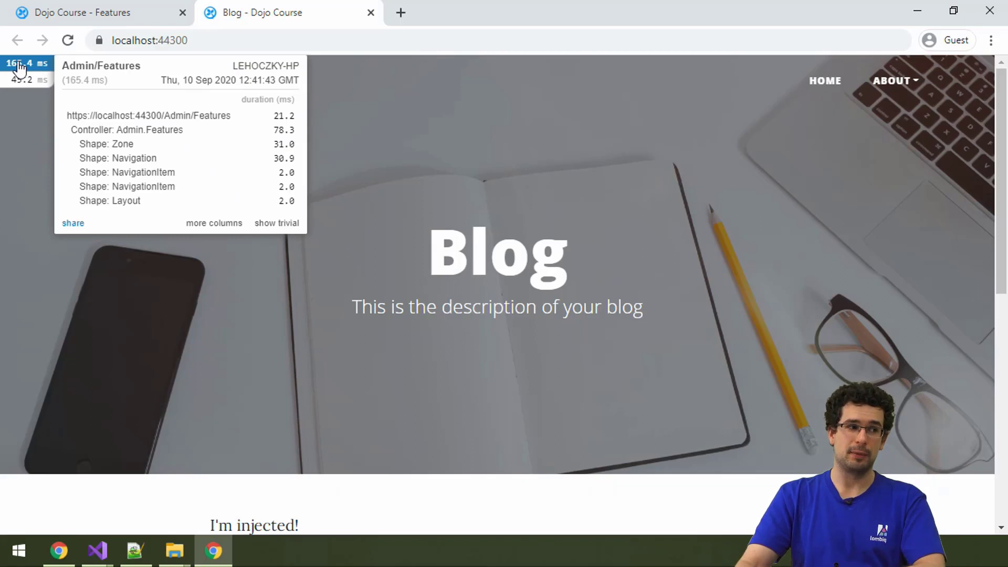
{"action": "triple_click", "coordinate": [81, 66]}
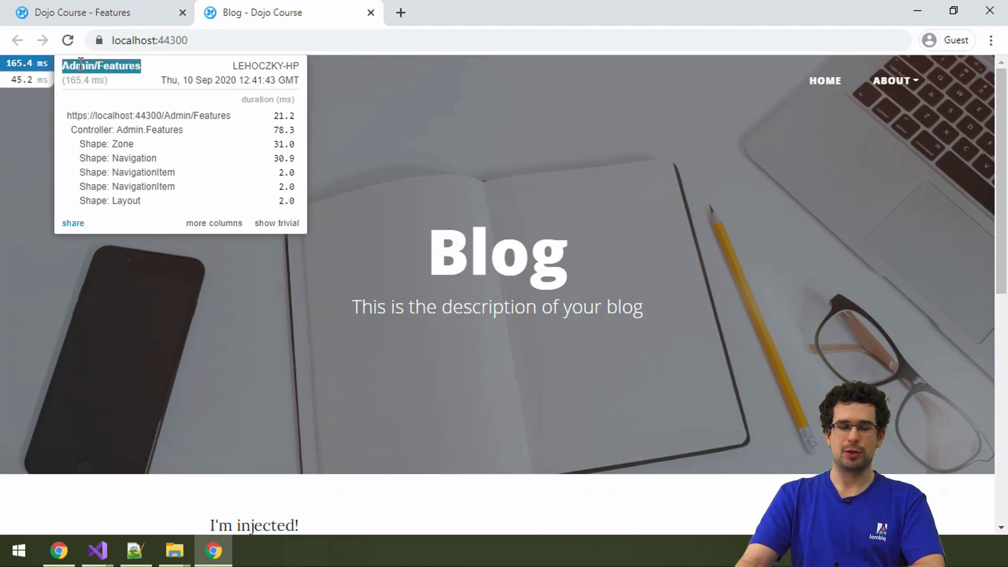
{"action": "middle_click", "coordinate": [258, 10]}
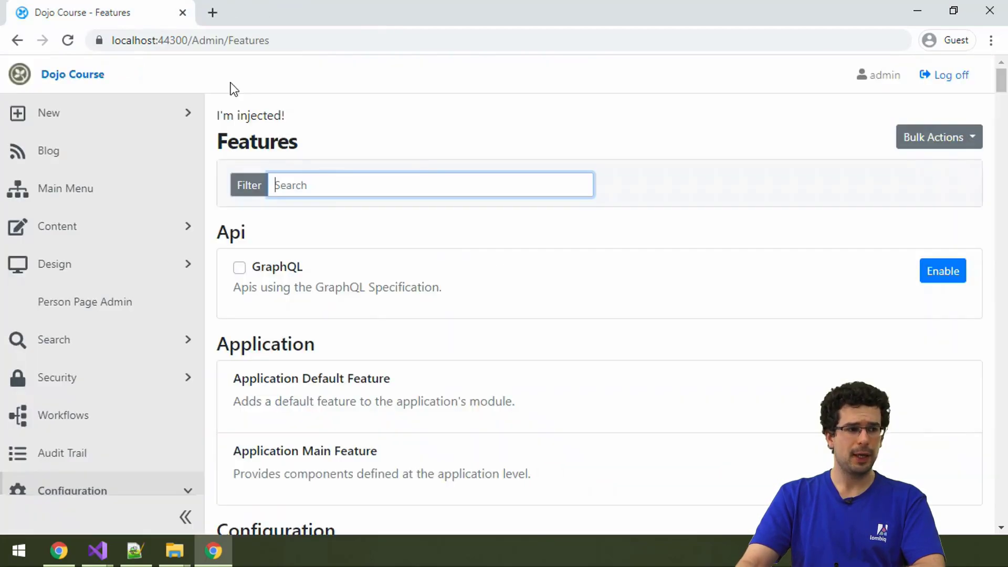